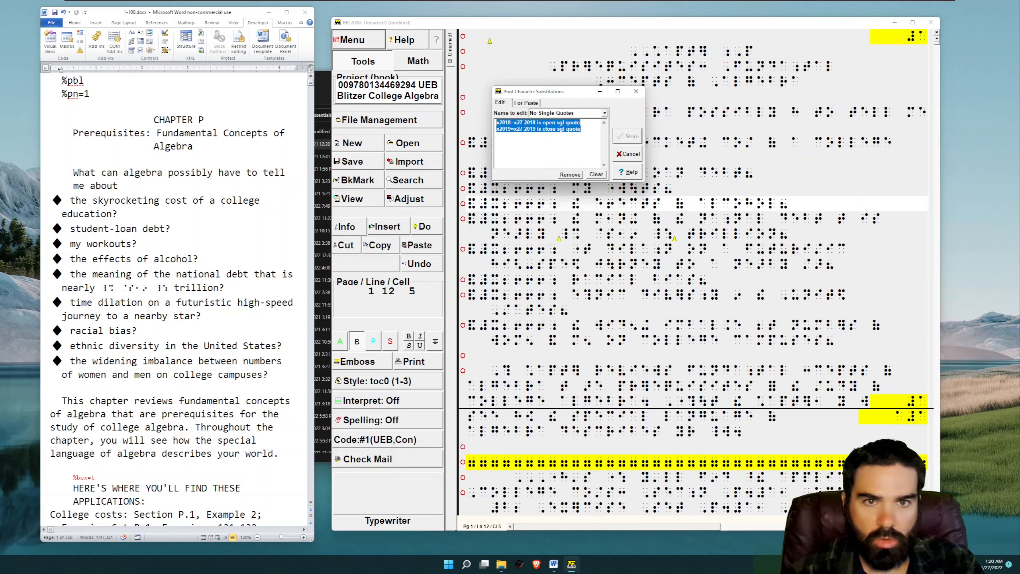
Copy the long dash rule x2014=x2013 from the Short Dash Only set into My Substitutions and store it
click(605, 113)
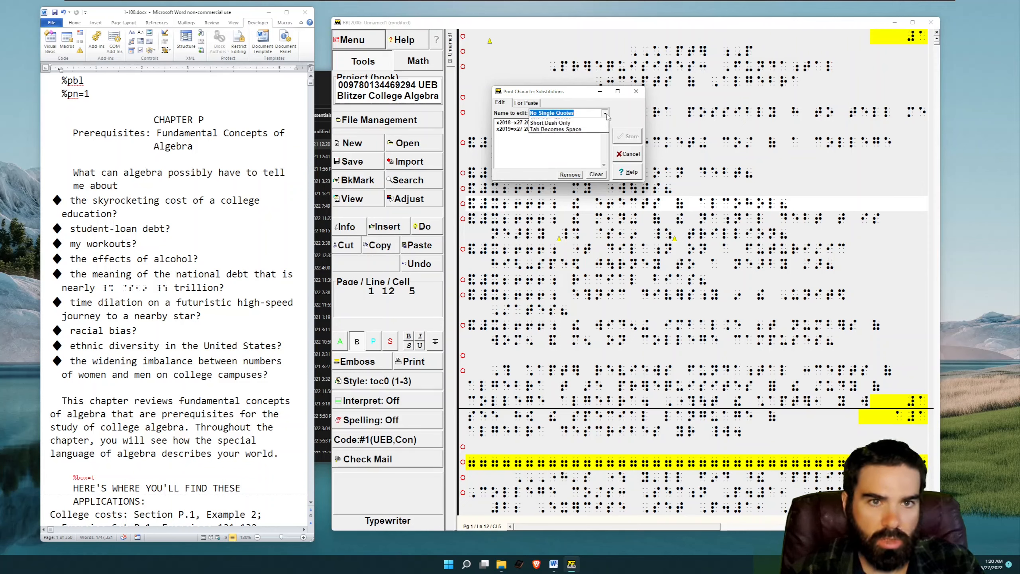
click(578, 129)
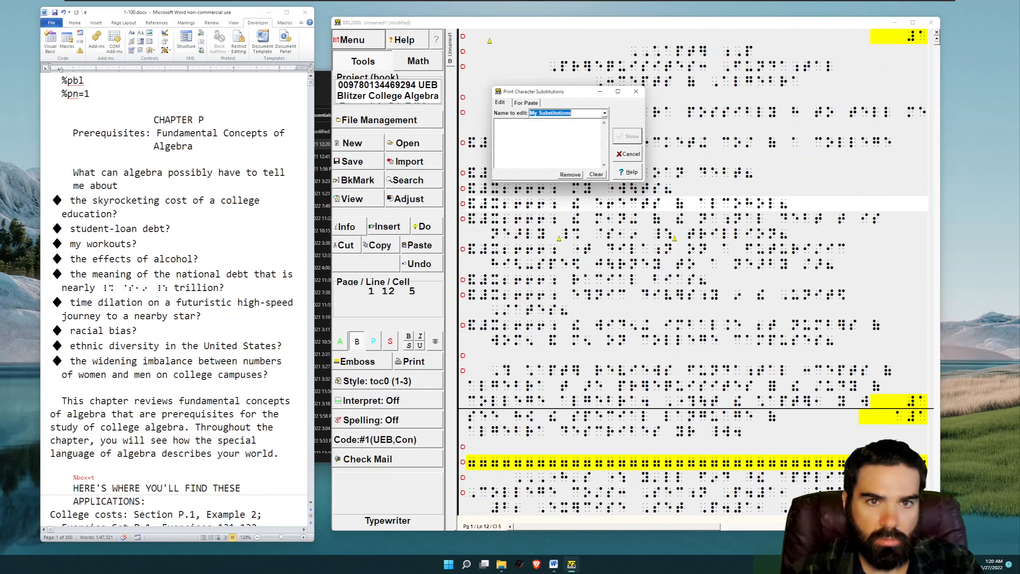
click(605, 113)
click(571, 147)
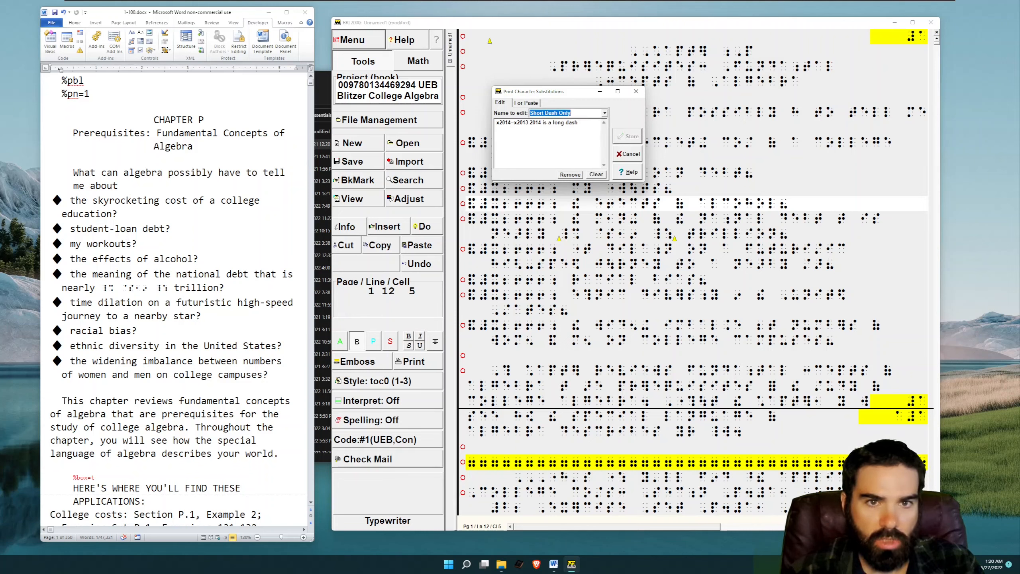
drag(578, 123, 490, 122)
key(ctrl+c)
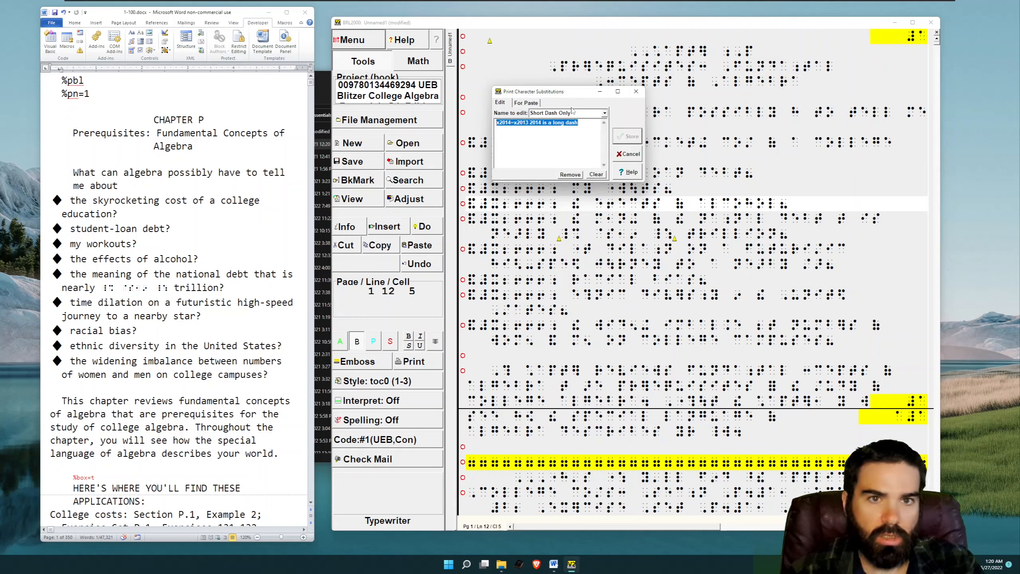
click(605, 113)
click(578, 129)
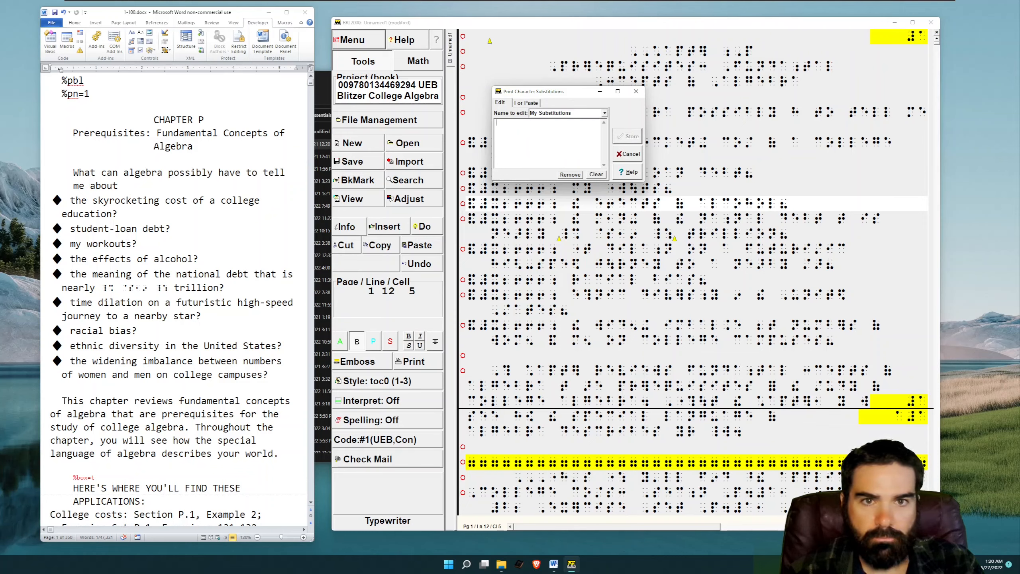
key(ctrl+v)
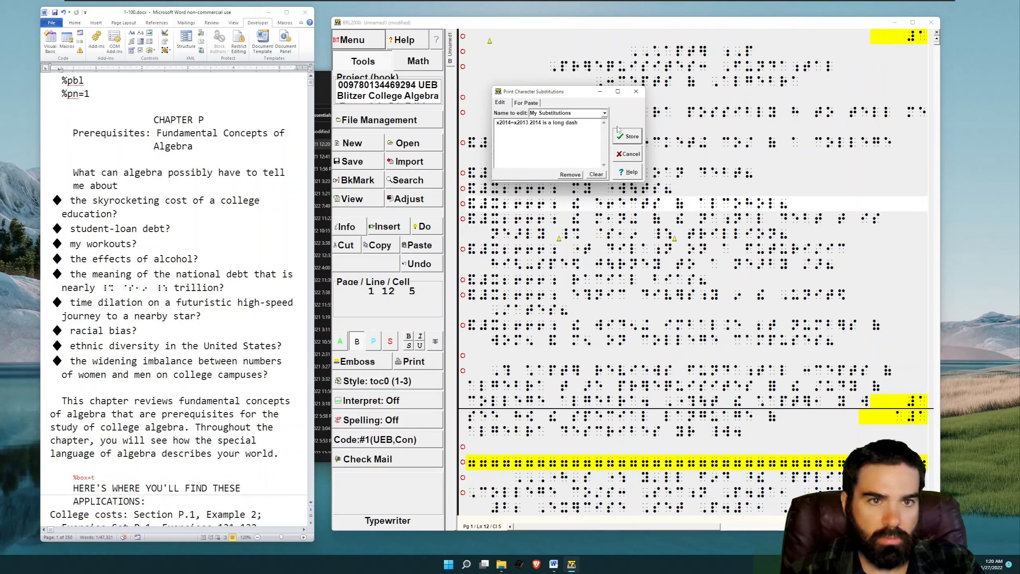
click(630, 137)
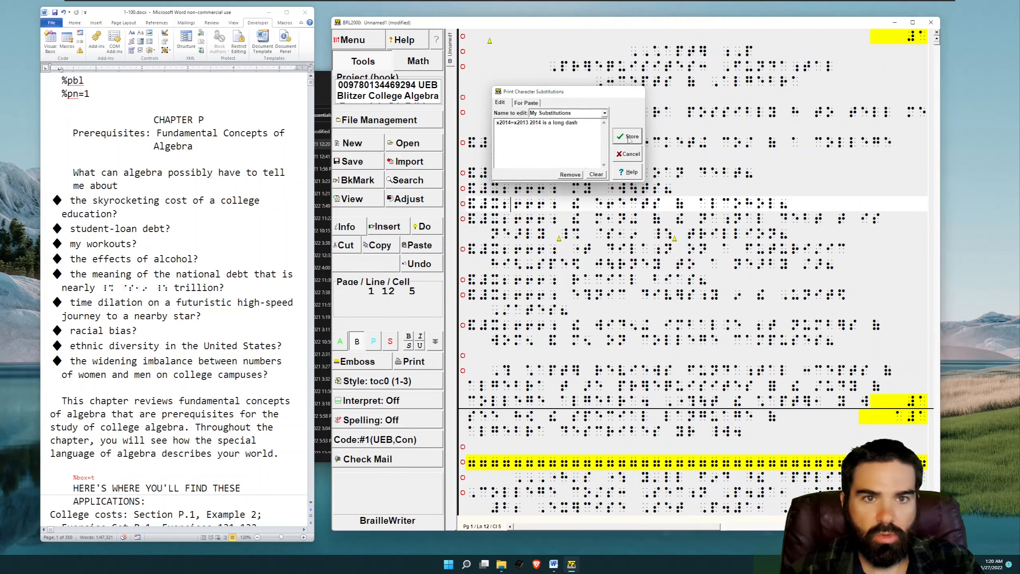
Reopen the print character substitutions, copy both single quote rules from No Single Quotes into My Substitutions, and store the set
key(alt)
key(a)
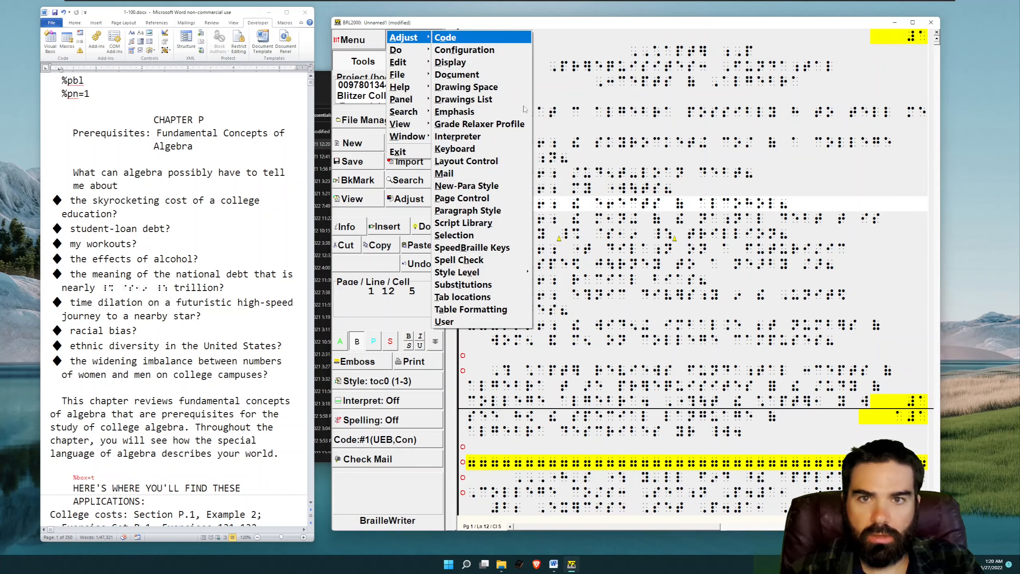
click(492, 284)
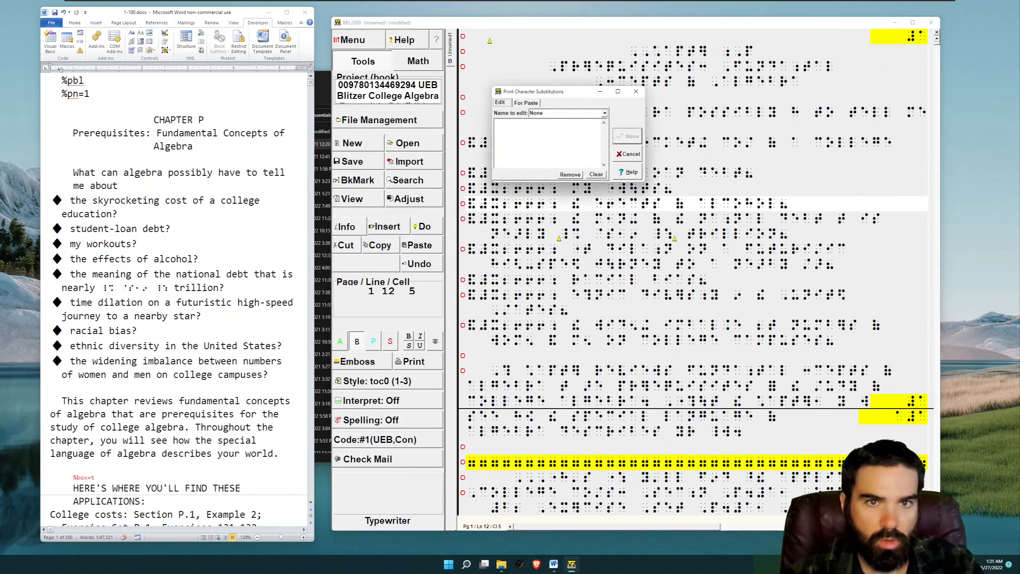
click(600, 116)
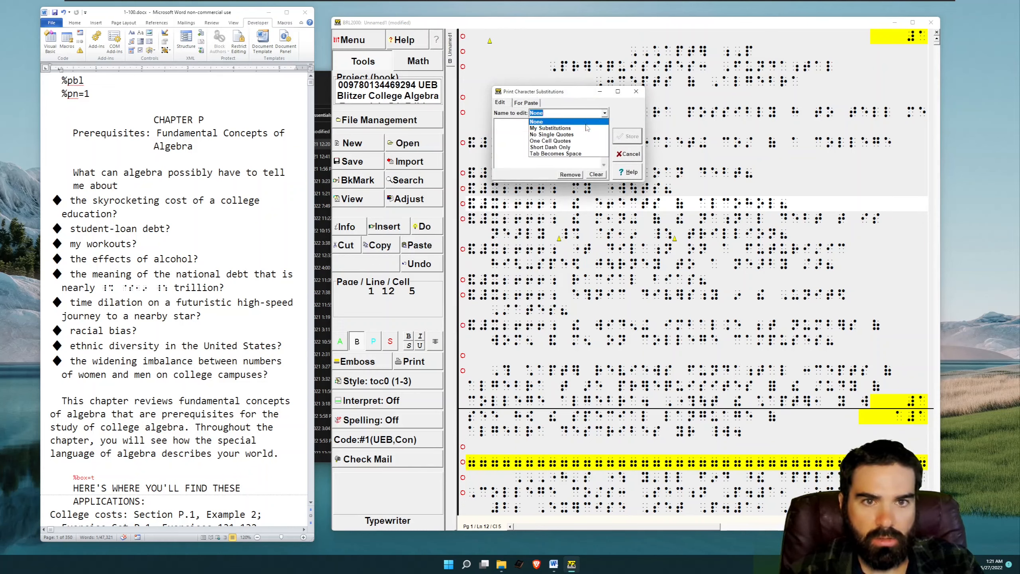
click(579, 134)
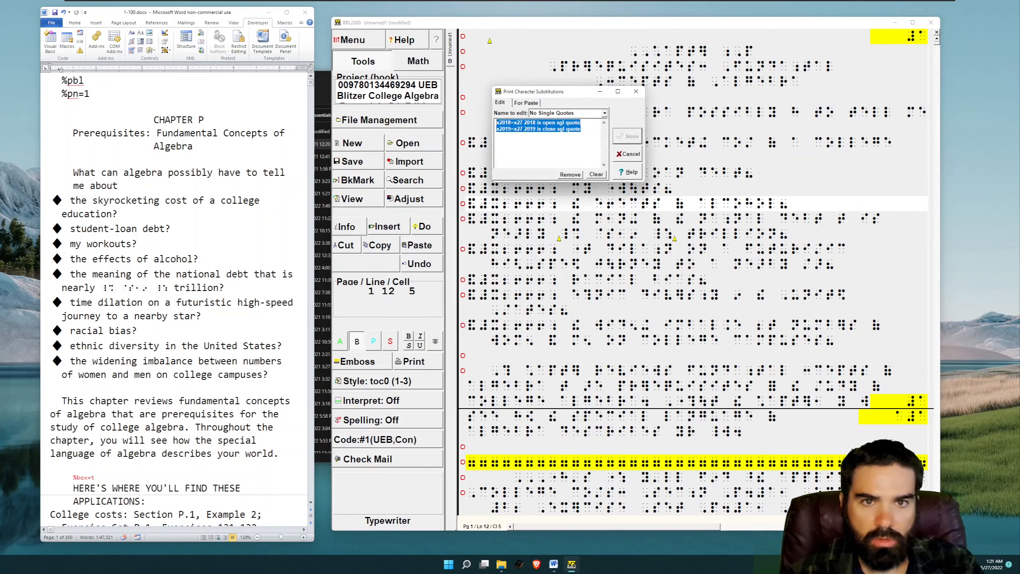
click(605, 112)
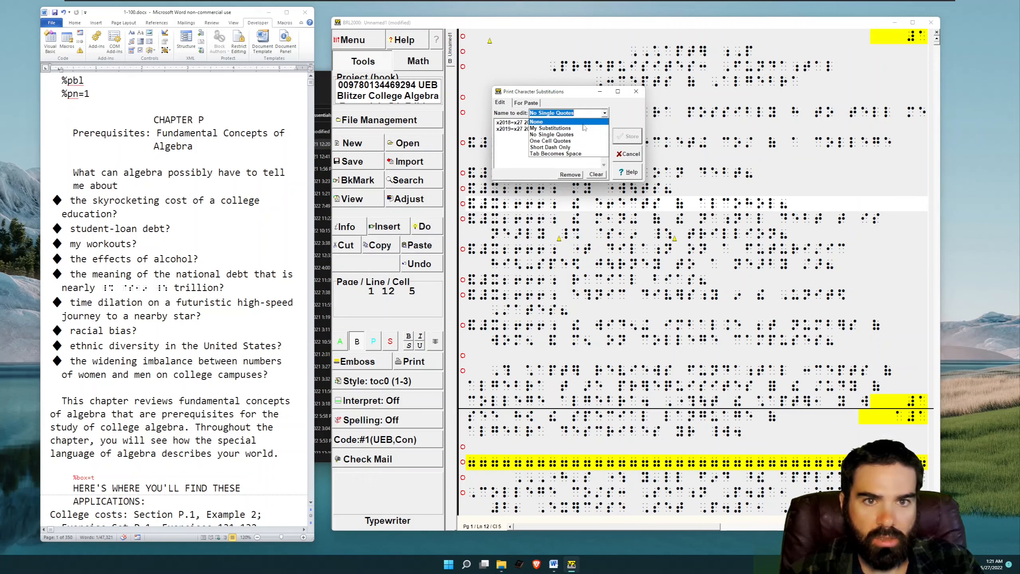
click(587, 127)
click(578, 123)
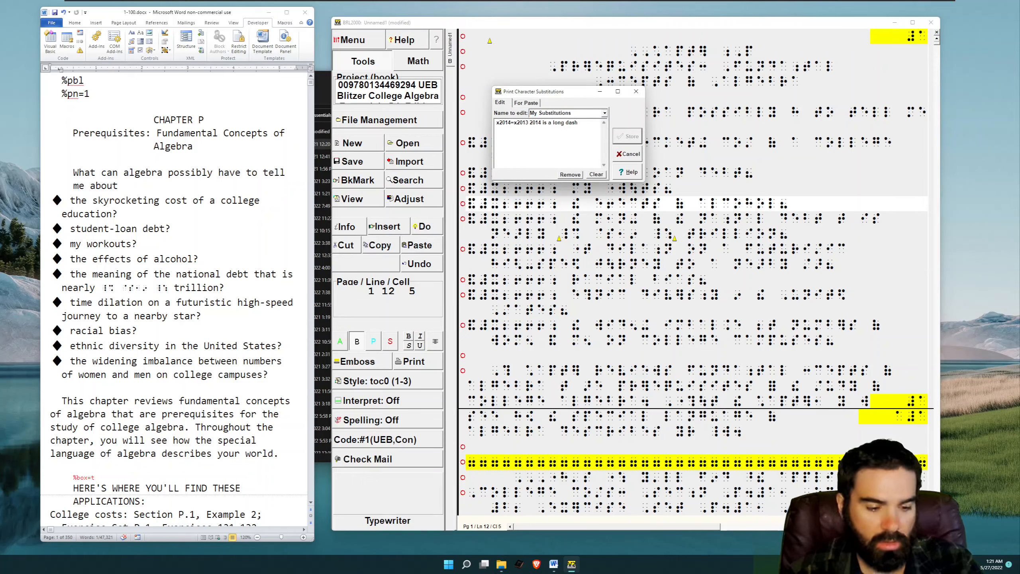
text(x2018=x27 2018 is open sgl quote x2019=x27 2019 is close sgl quote)
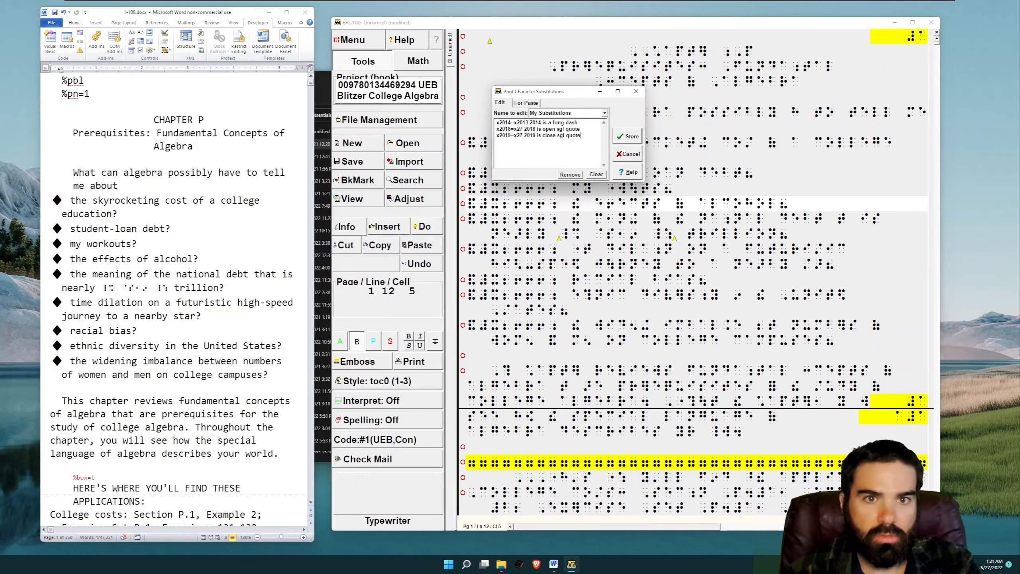
click(630, 137)
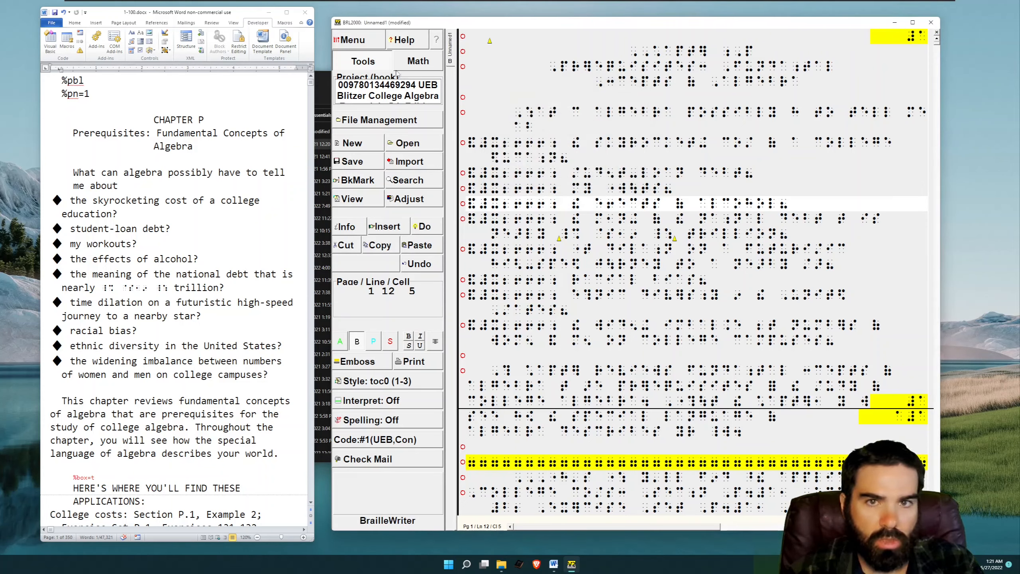
Reopen the print character substitutions and start a new line at the end of My Substitutions
click(361, 42)
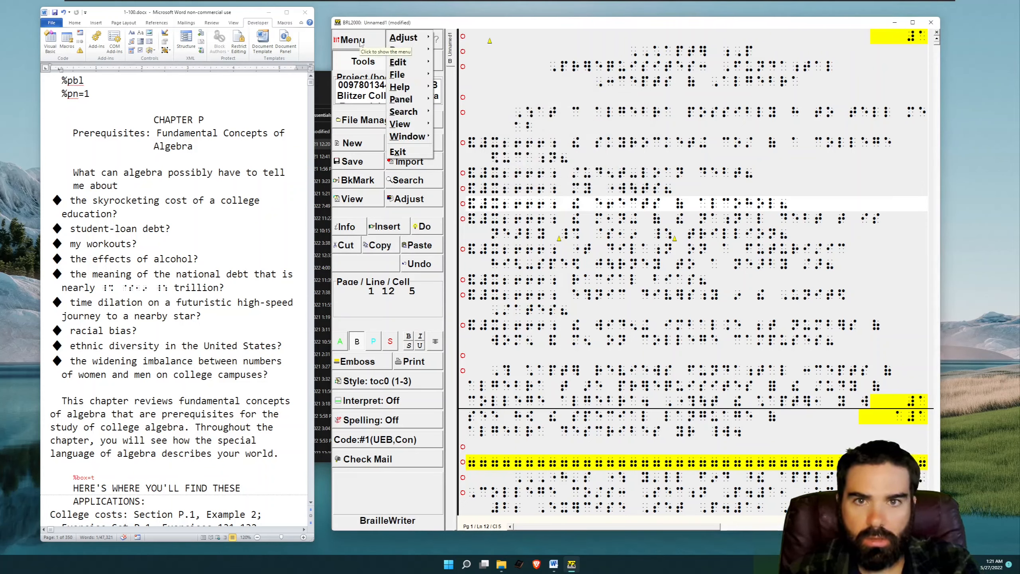
key(a)
key(p)
click(604, 114)
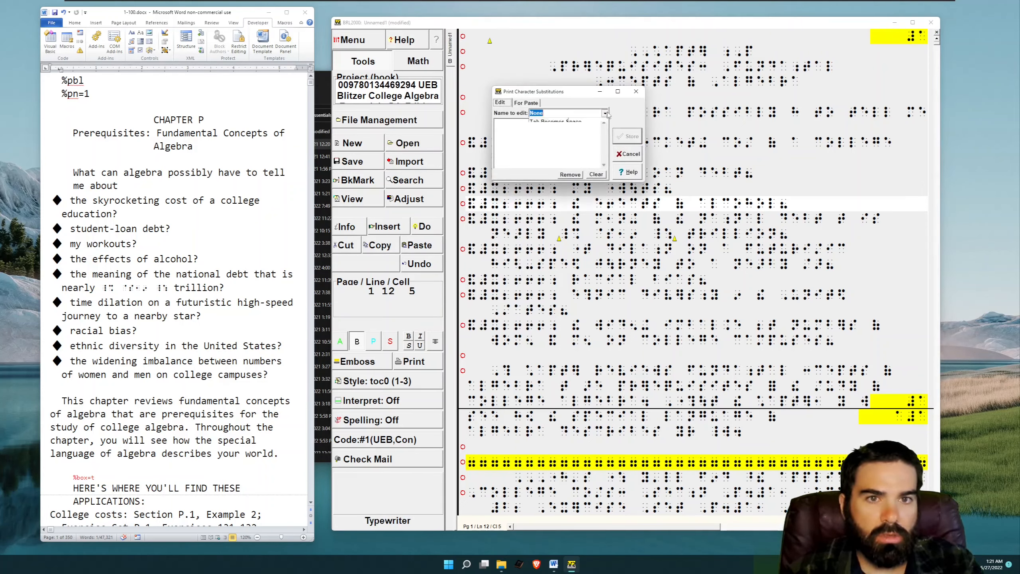
click(600, 128)
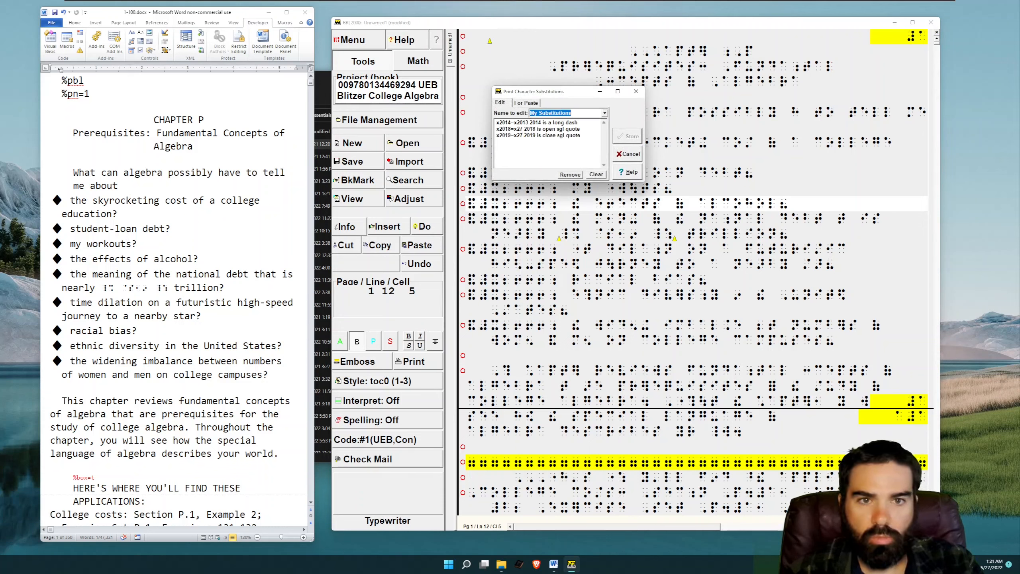
click(588, 136)
key(Return)
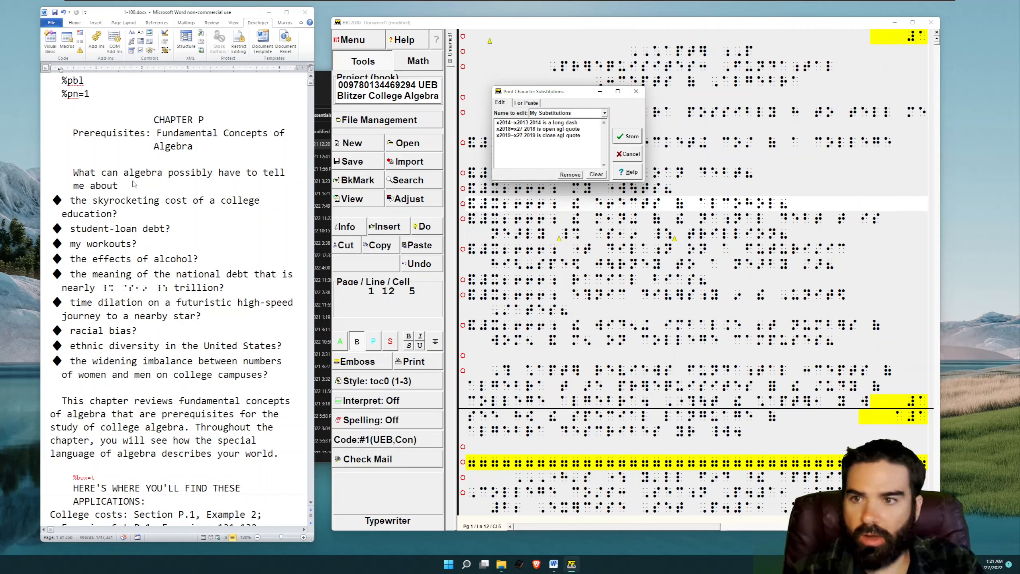
Convert the first diamond bullet in the Word document to its Unicode code, and enter x2666= as the fourth line of My Substitutions
click(65, 201)
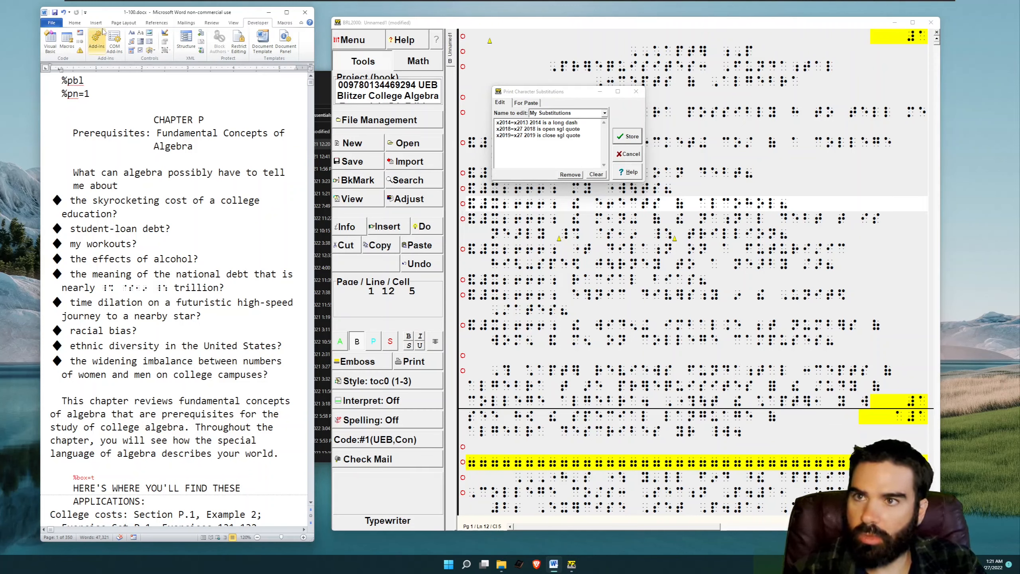
key(alt+x)
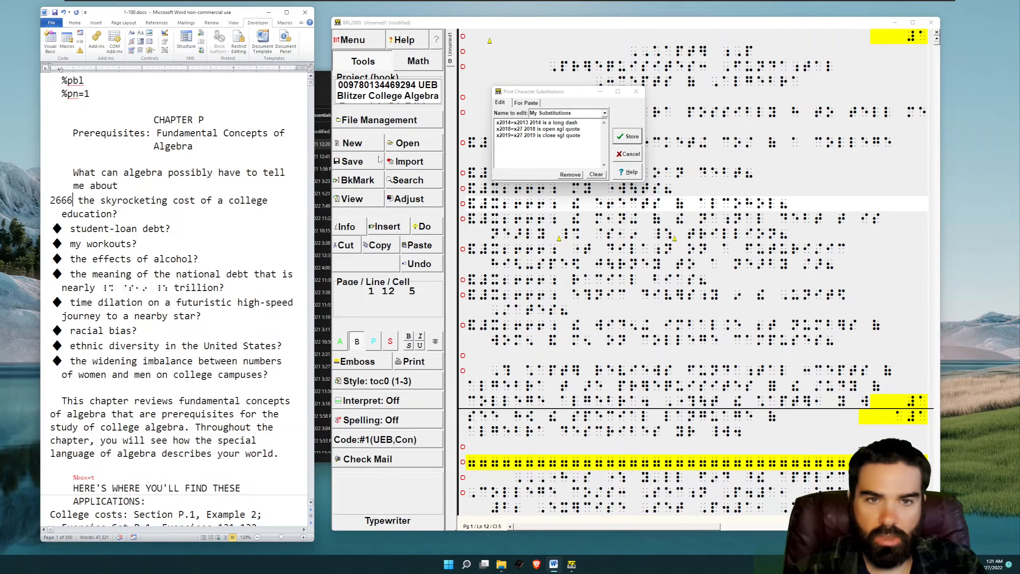
key(Return)
text(x)
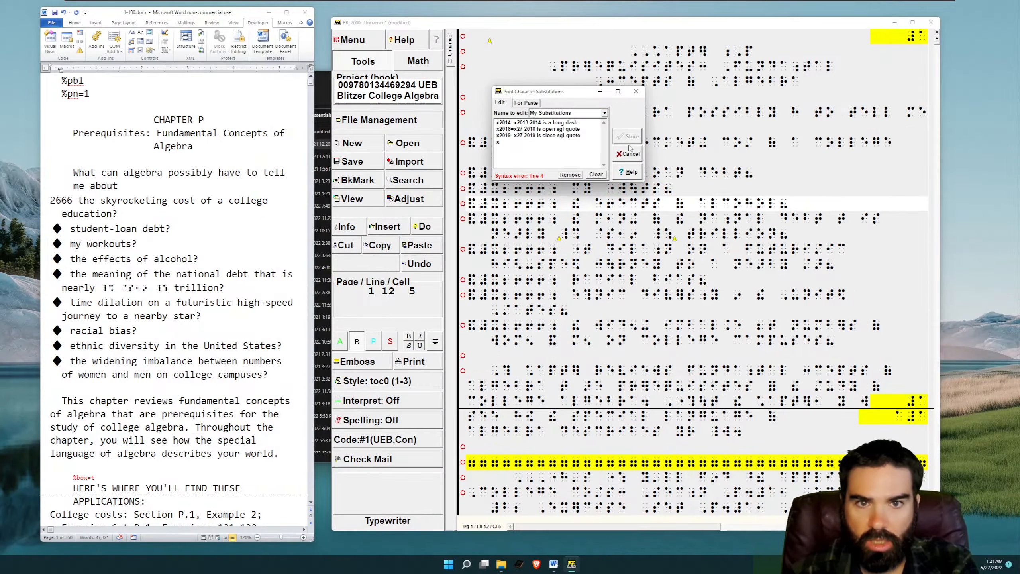
text(2666)
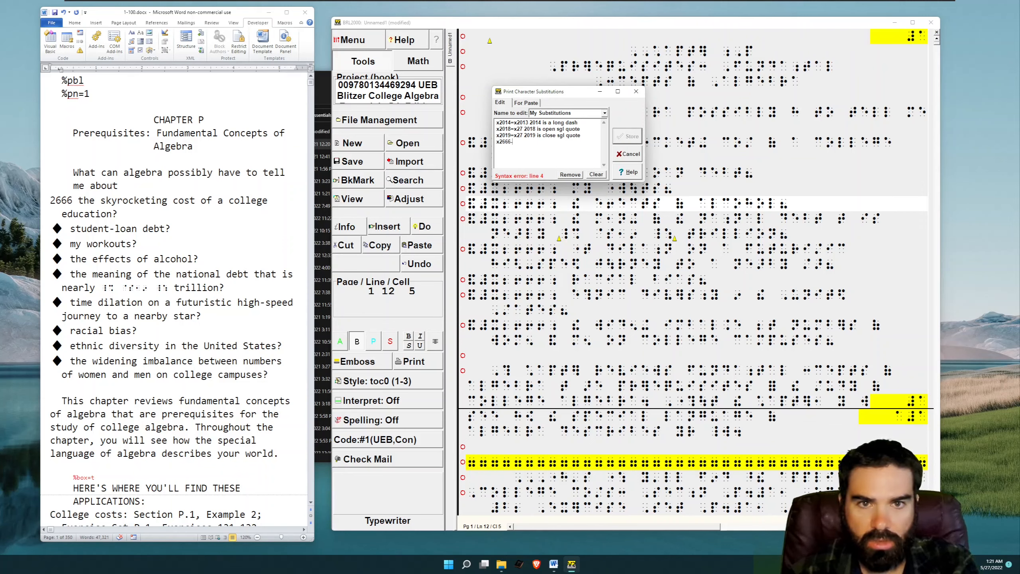
text(=)
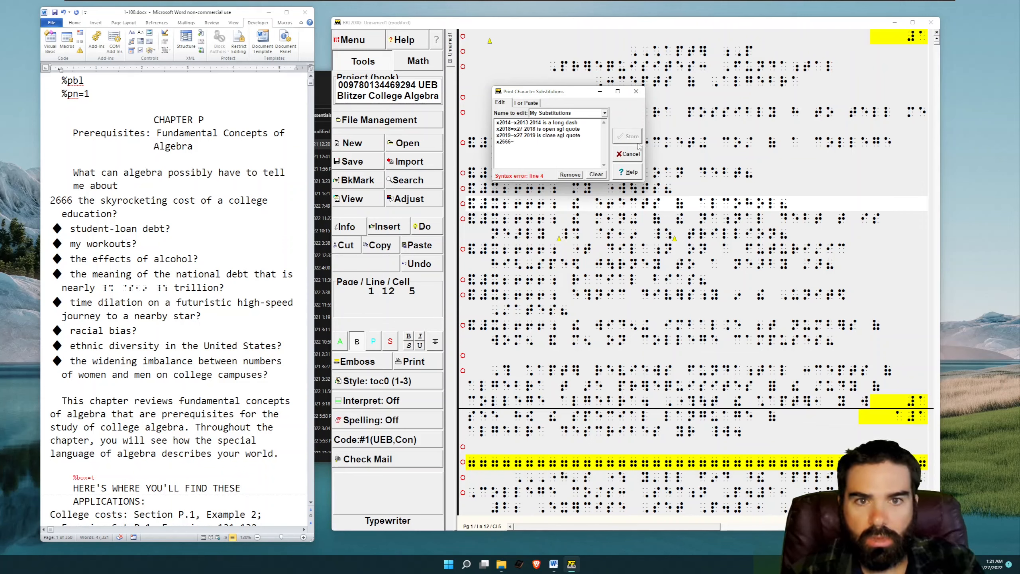
Convert the code 2666 back into the diamond bullet in Word and open the full Symbol dialog
click(74, 200)
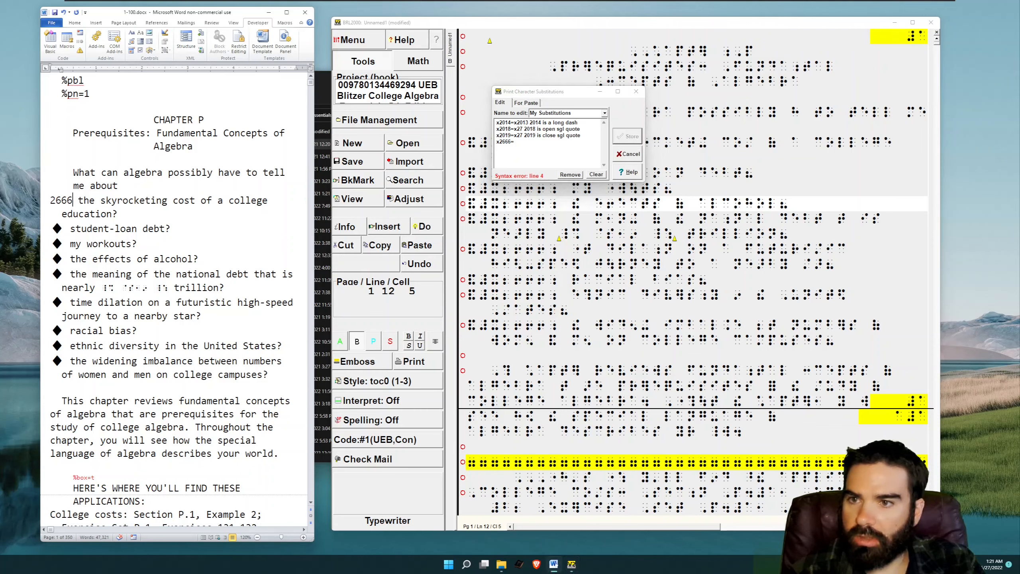
key(alt+x)
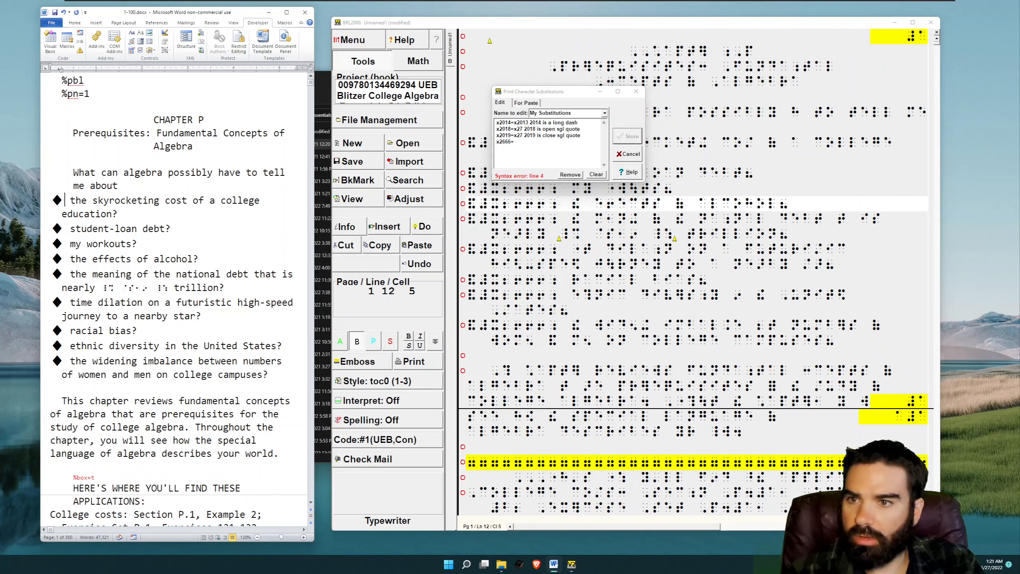
click(284, 23)
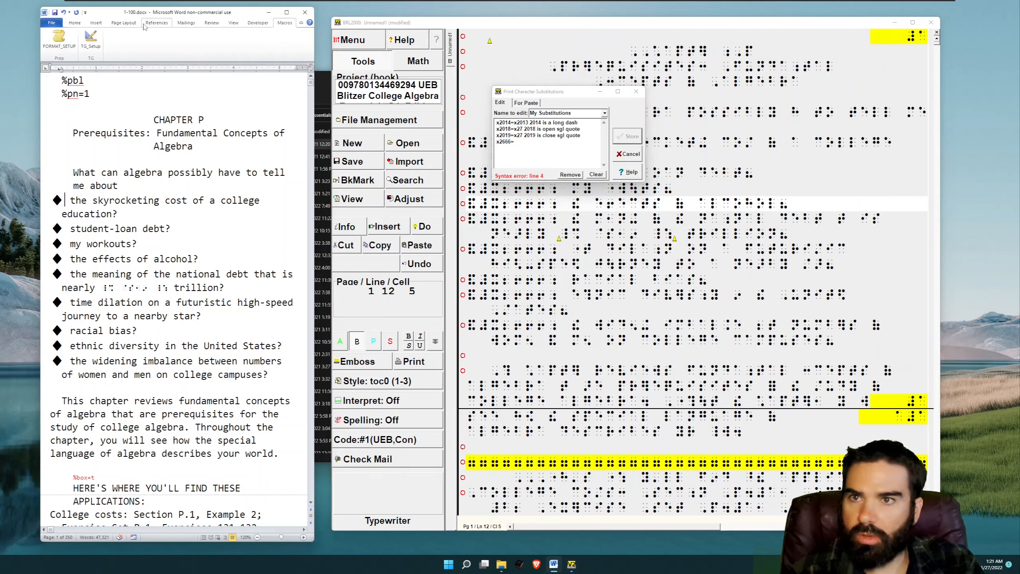
click(97, 23)
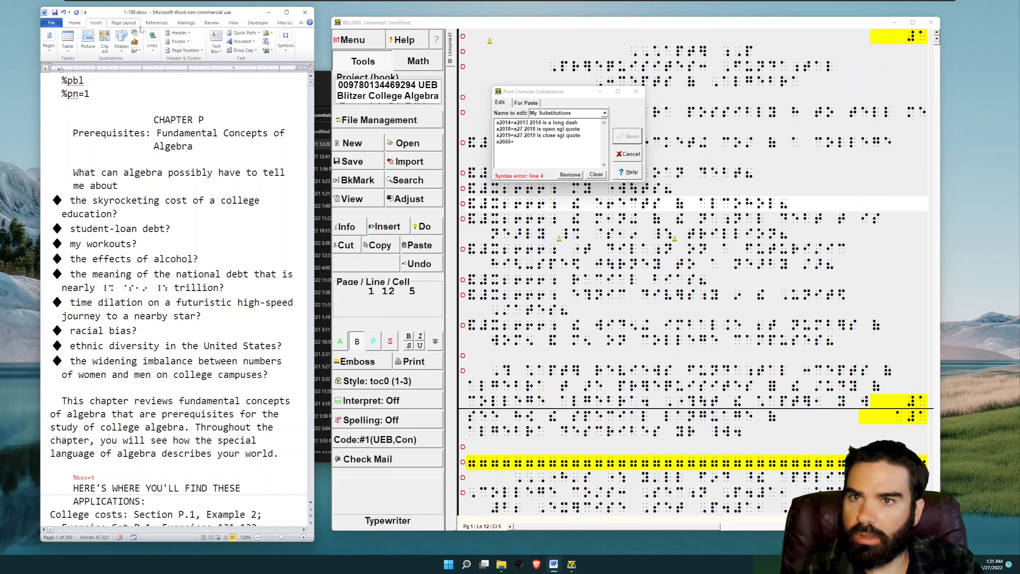
click(285, 45)
click(307, 72)
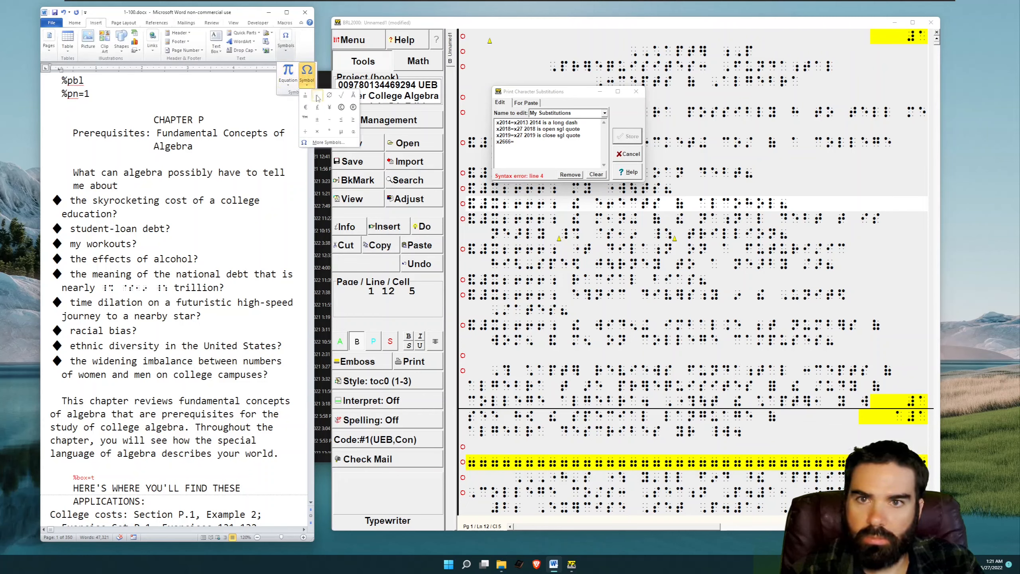
click(325, 142)
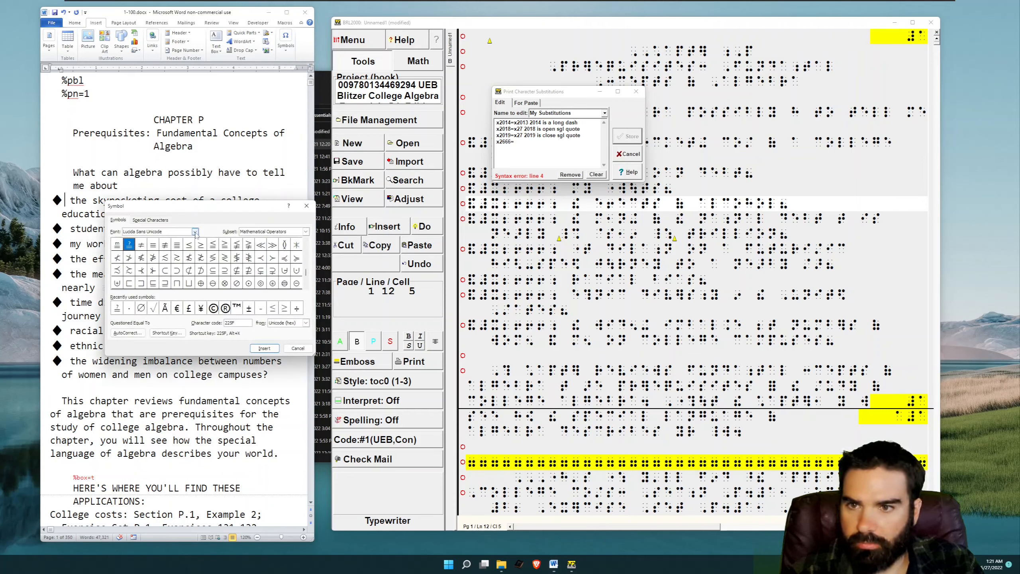
Select the middle dot in the Latin-1 Supplement subset to look up its Unicode character code
click(305, 232)
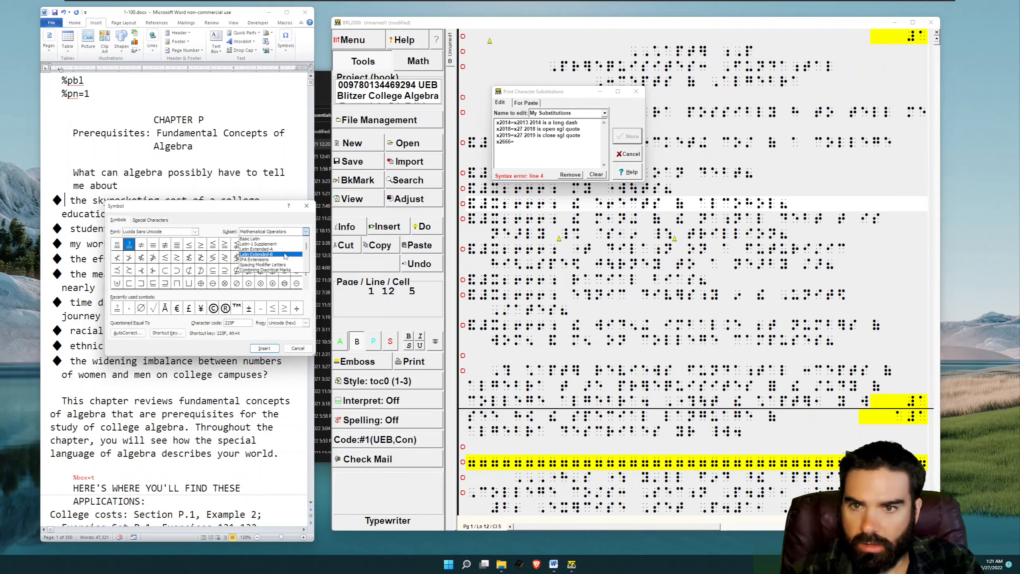
key(Up)
key(Up)
key(Up)
key(Return)
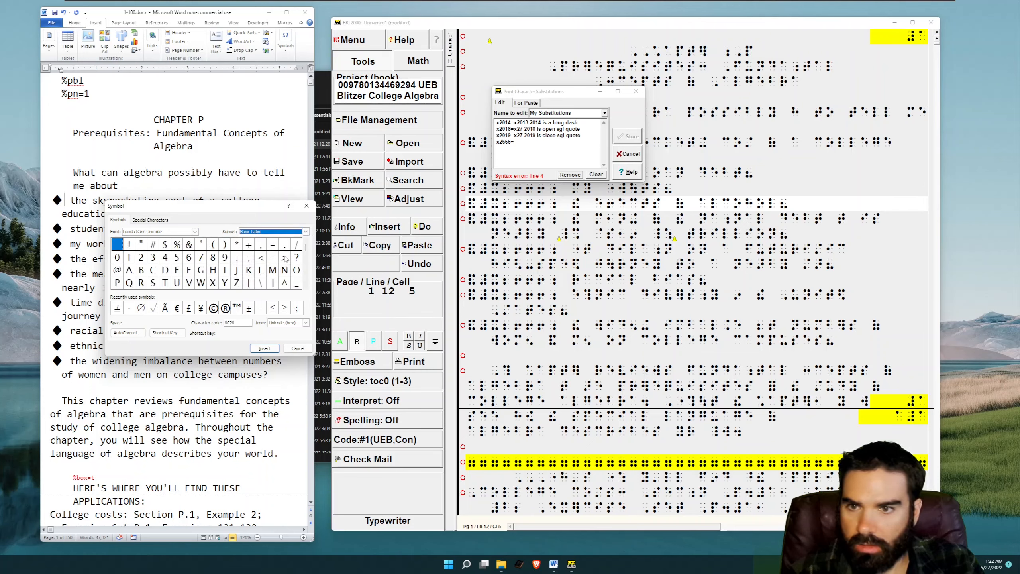
click(306, 232)
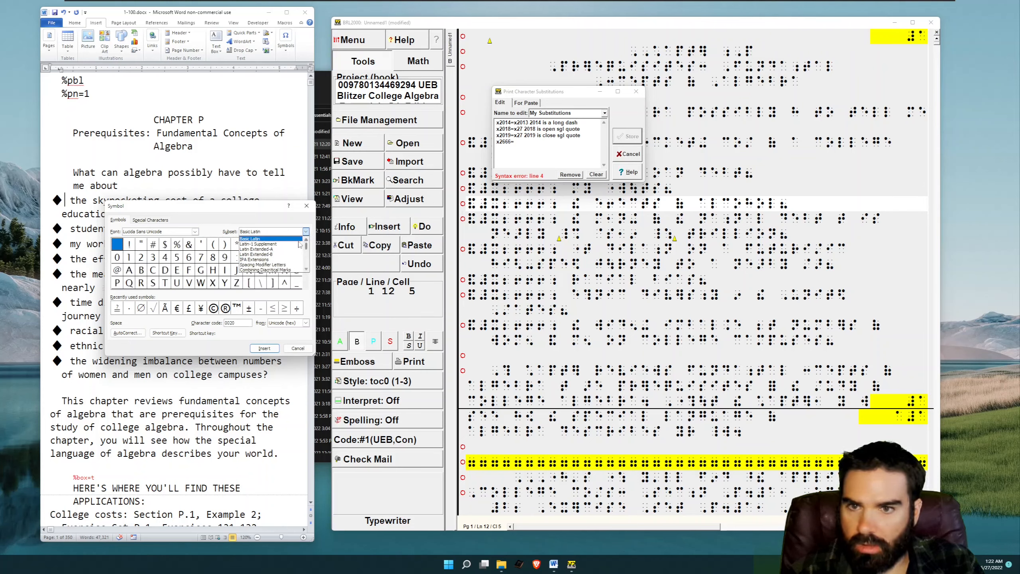
click(299, 244)
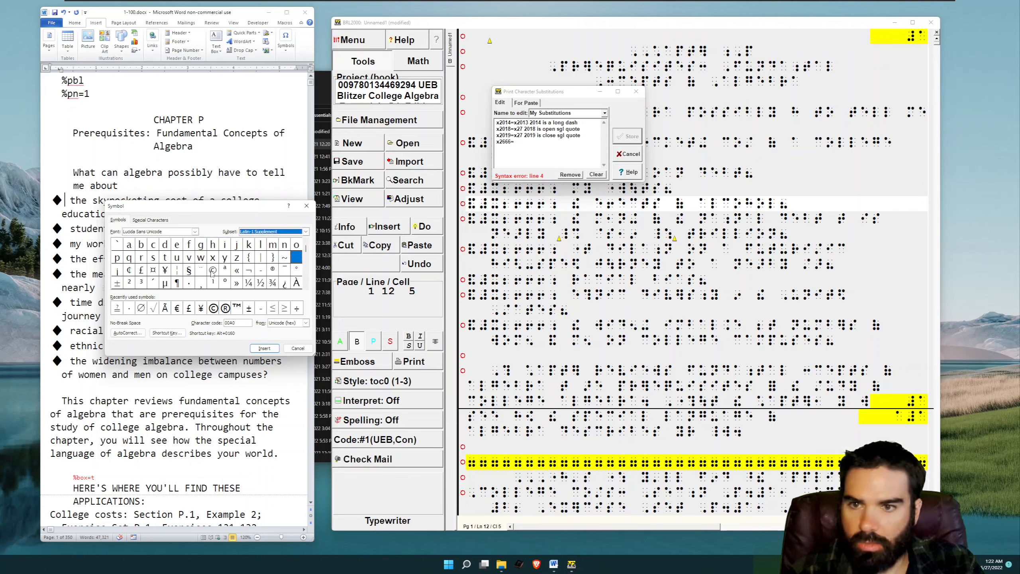
click(192, 286)
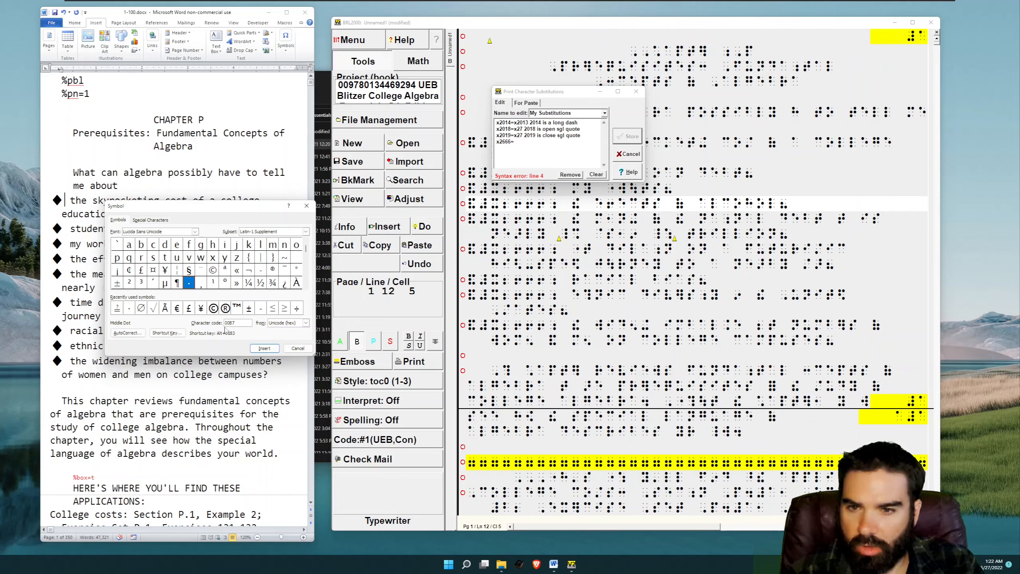
Complete the fourth line of My Substitutions as "x2666=xB7 diamond to bullet" and store the substitutions
click(298, 348)
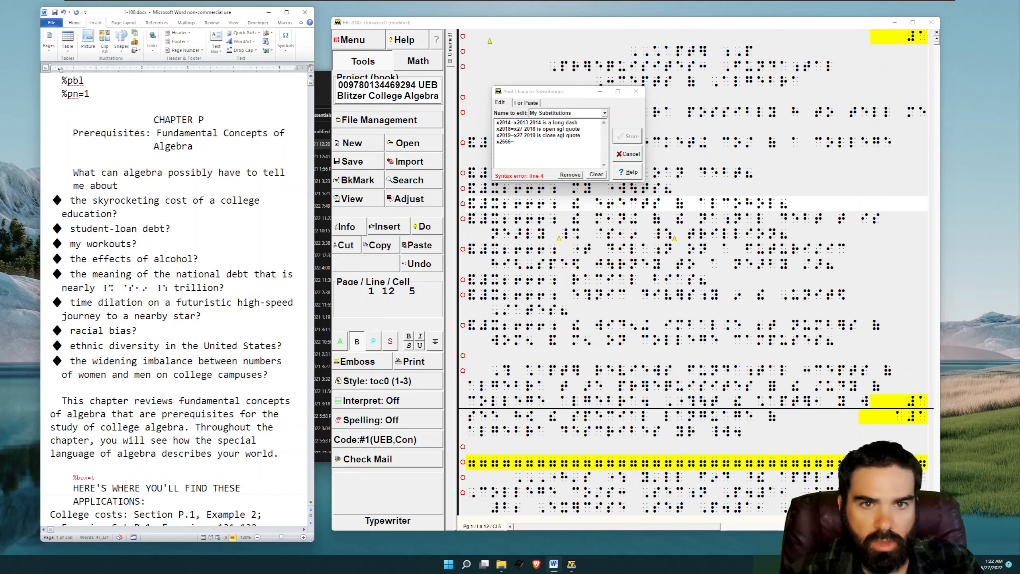
click(520, 142)
text(x0)
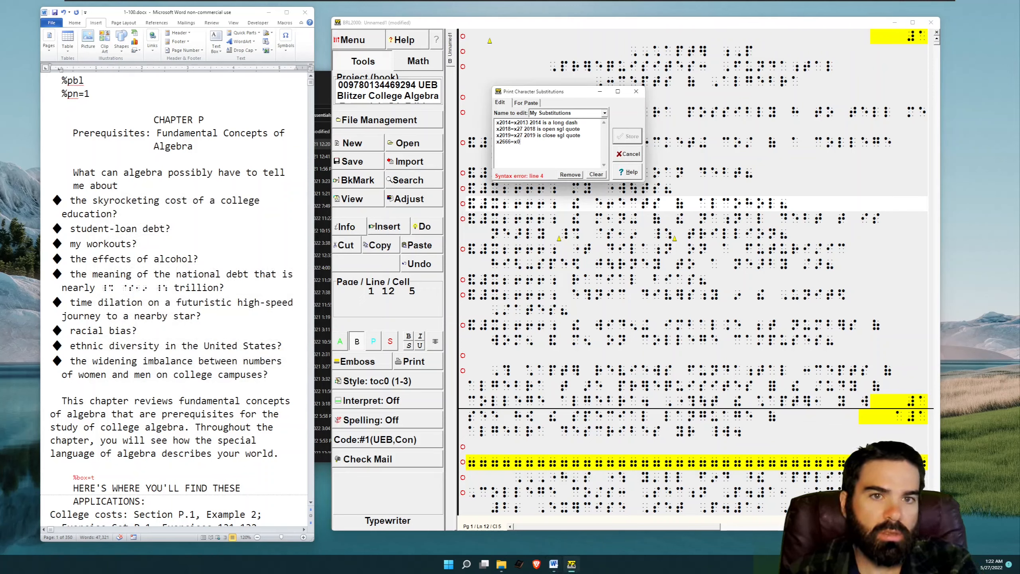
text(0B2)
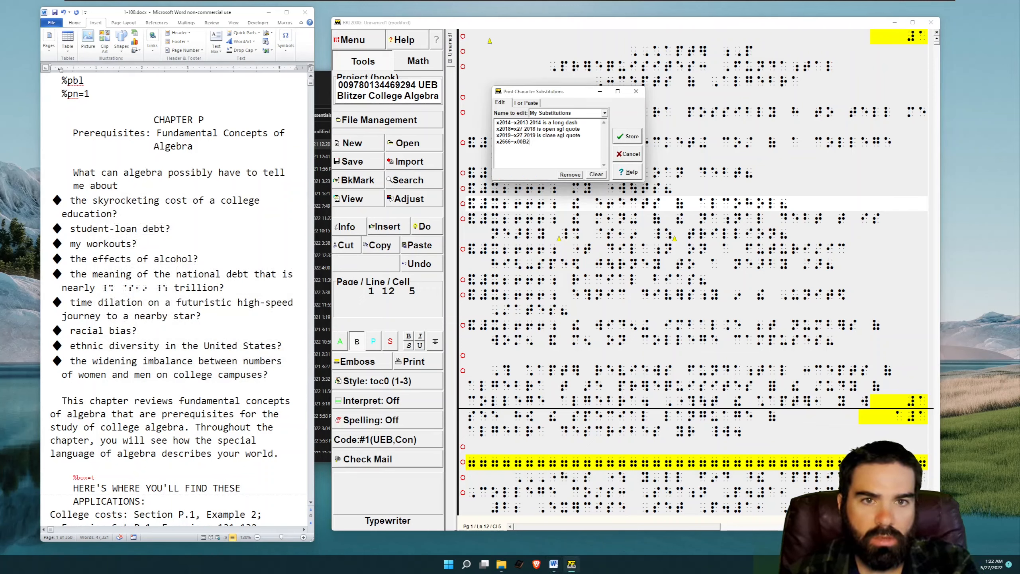
key(BackSpace)
text(7)
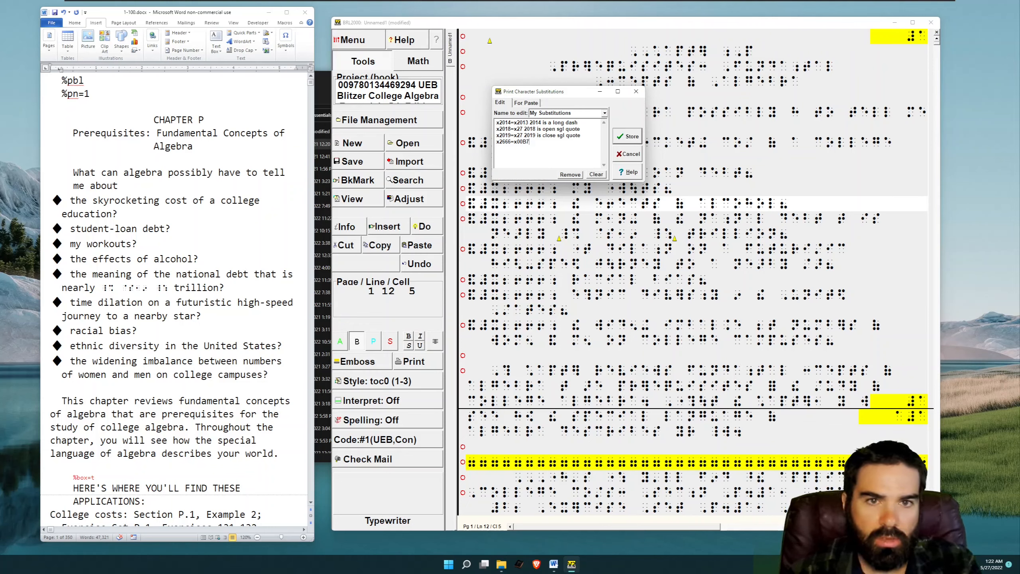
key(Left)
key(Left)
key(BackSpace)
key(BackSpace)
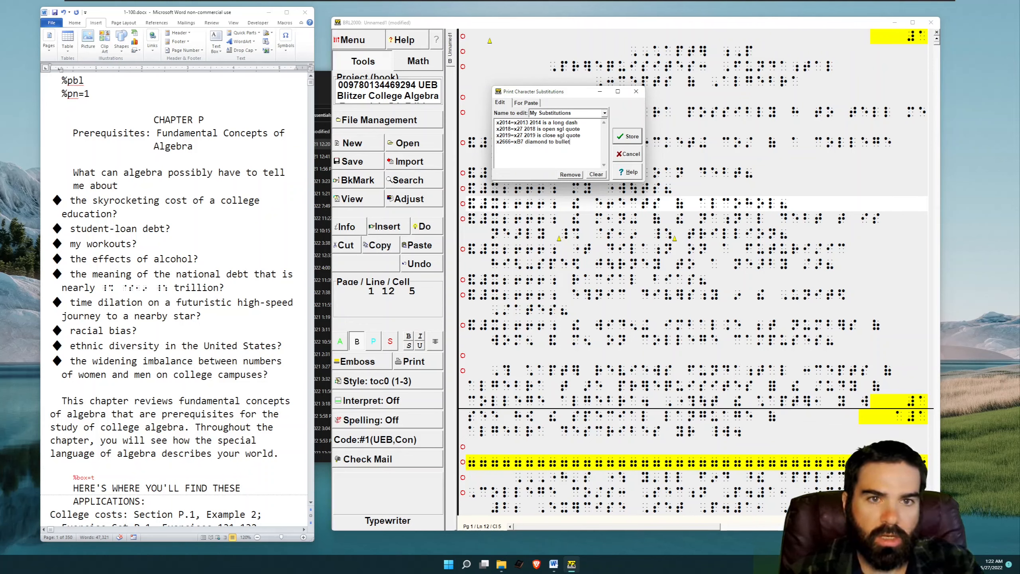
click(631, 137)
Delete the entire contents of the braille document
click(497, 39)
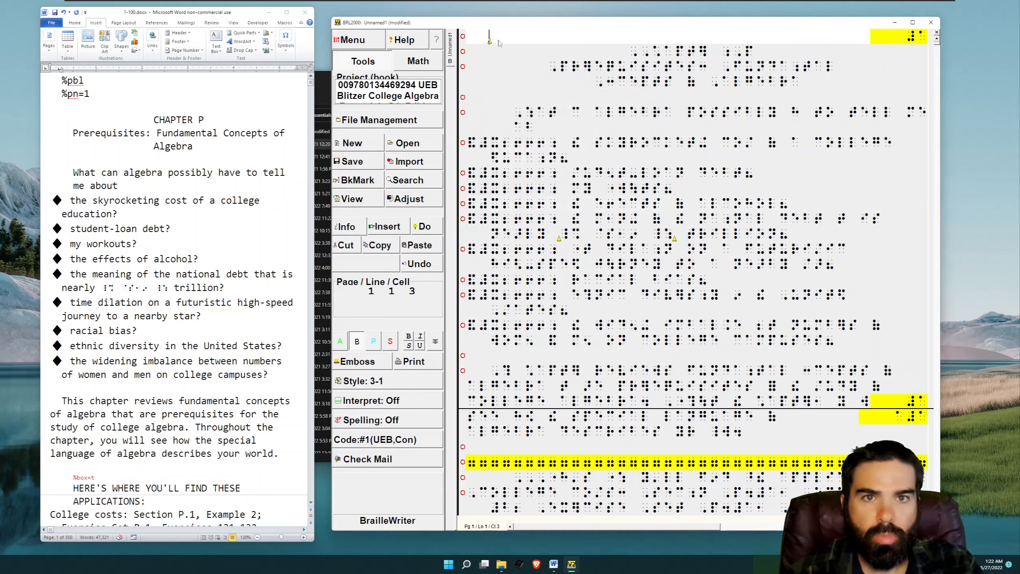
key(ctrl+a)
key(Delete)
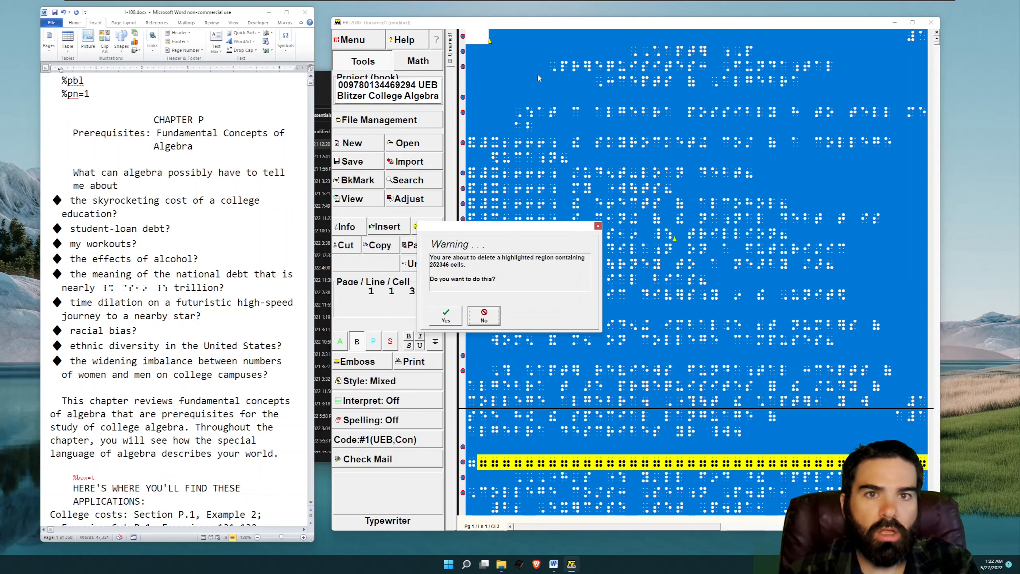
key(Return)
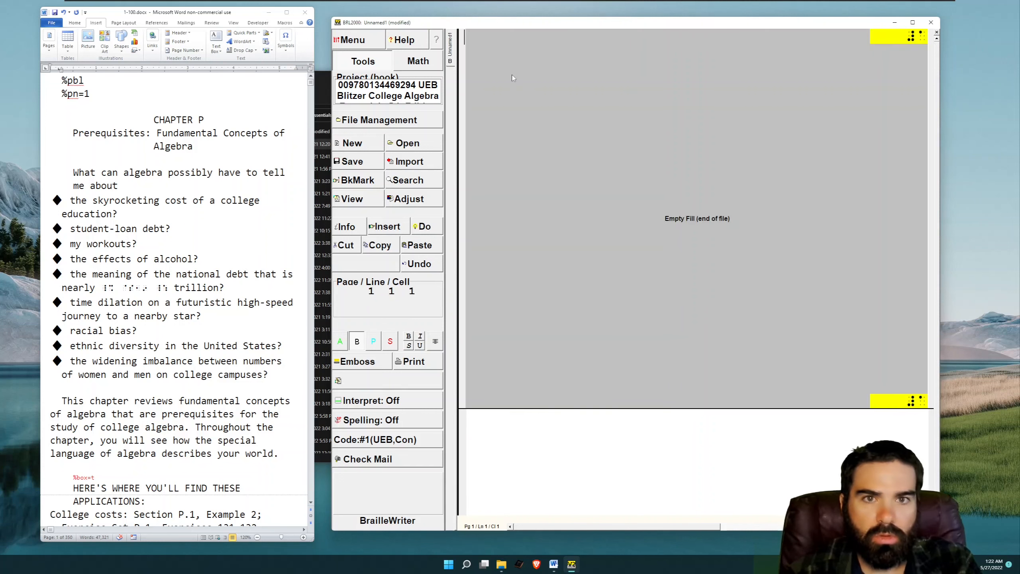
Copy the whole Word document into the emptied braille document and check the bullets in the pasted list
click(242, 14)
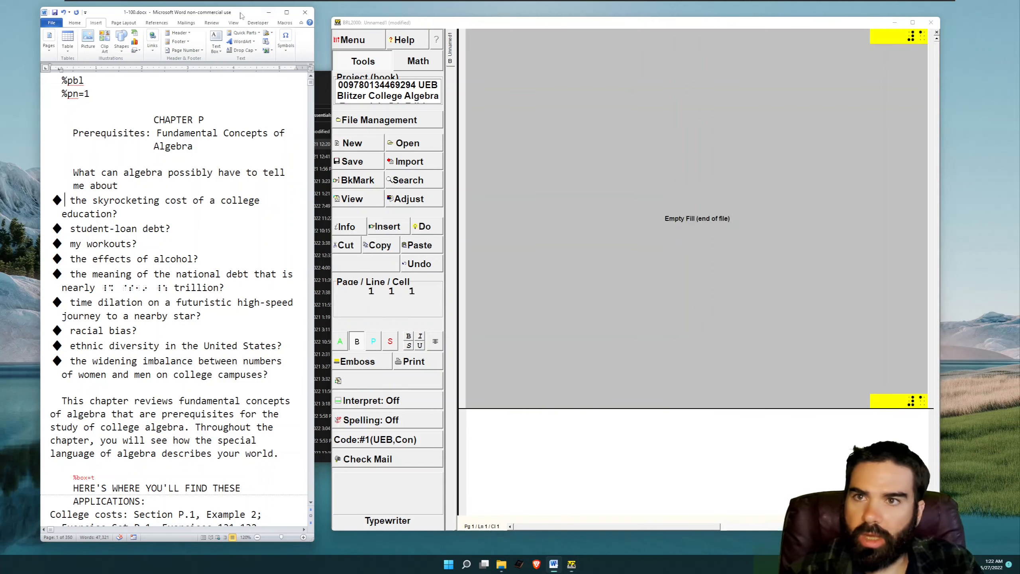
click(128, 172)
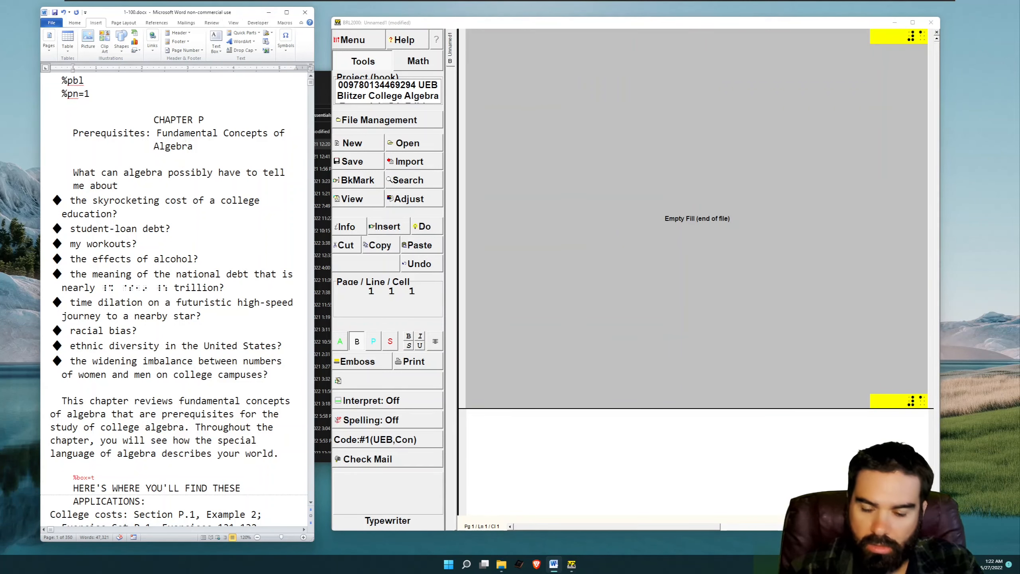
key(ctrl+a)
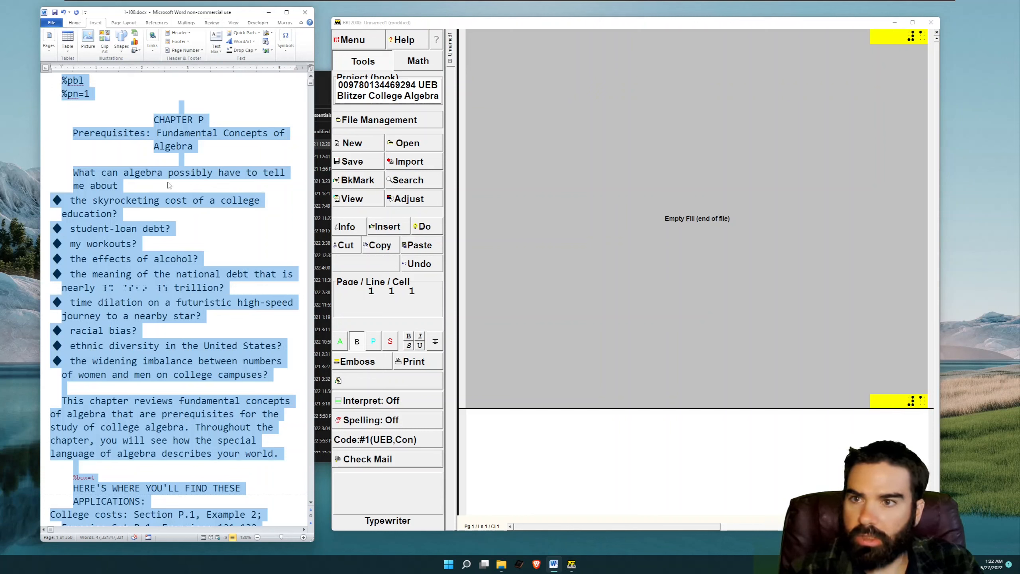
click(482, 37)
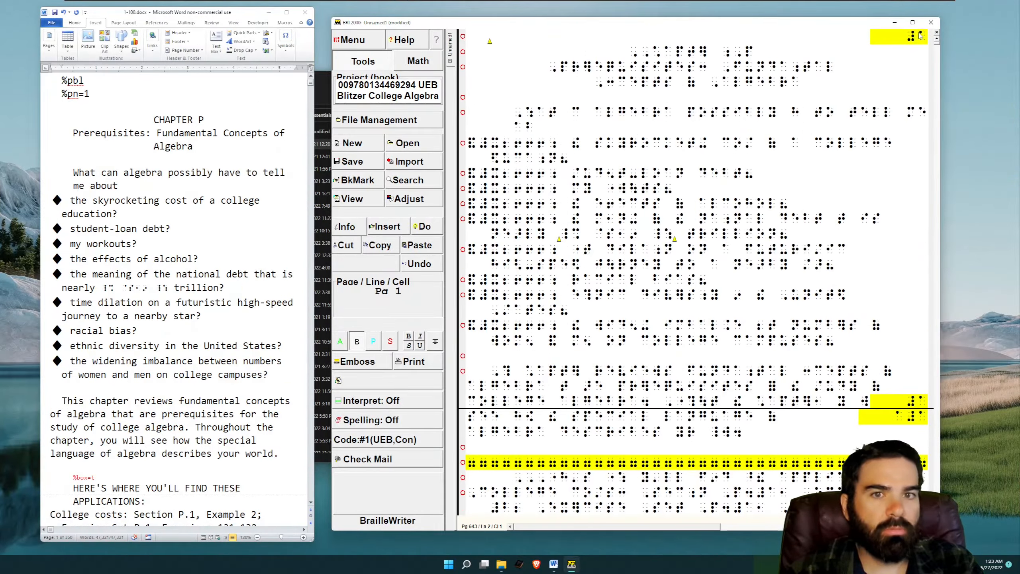
click(499, 179)
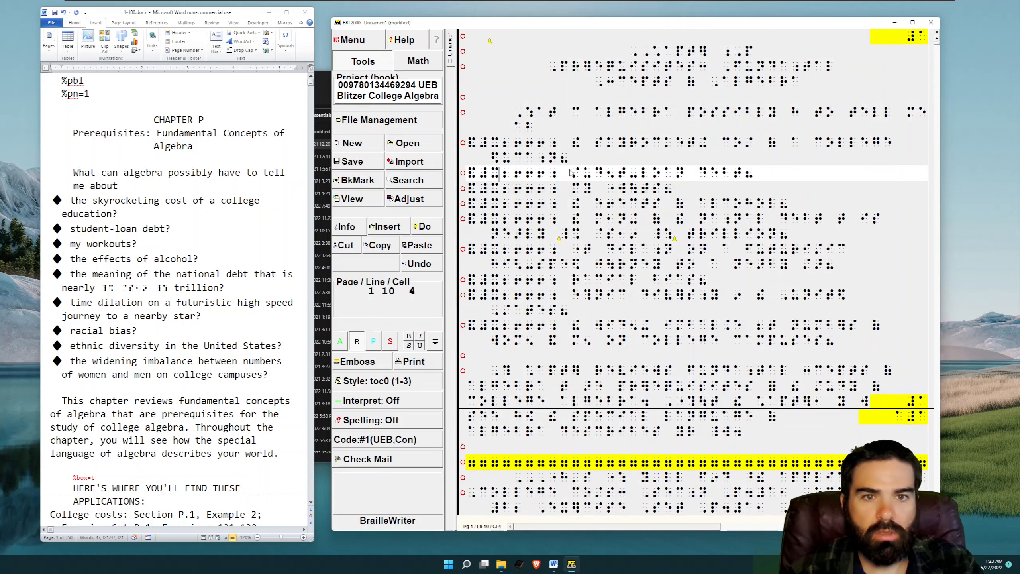
click(542, 179)
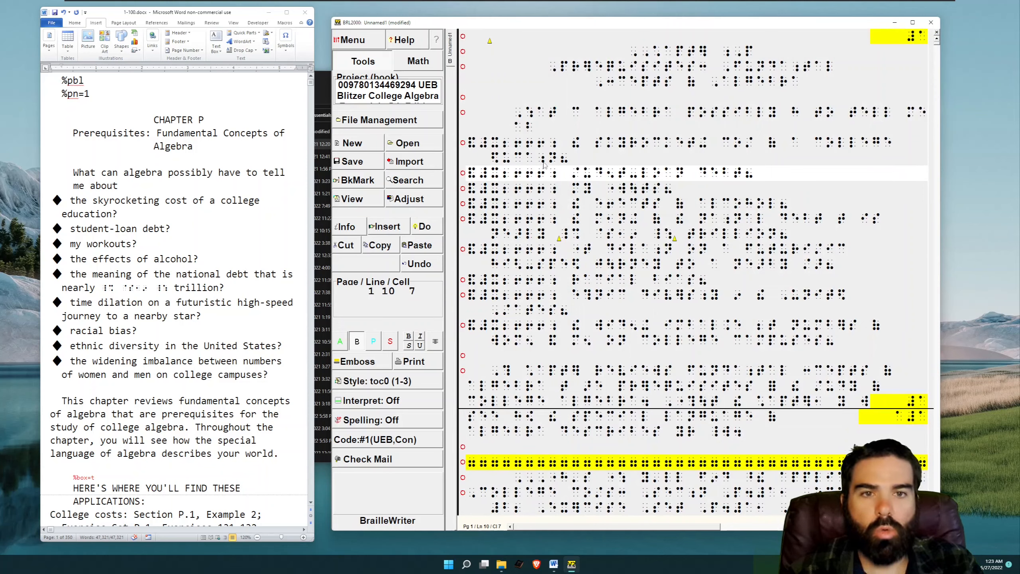
Set My Substitutions as the print character substitutions applied to paste operations and store the setting
click(368, 47)
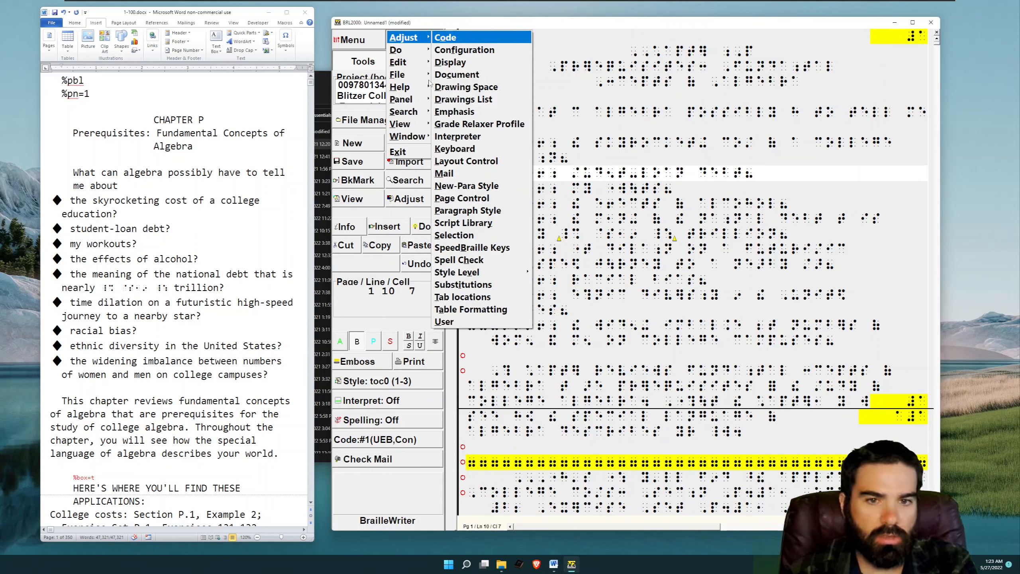
key(i)
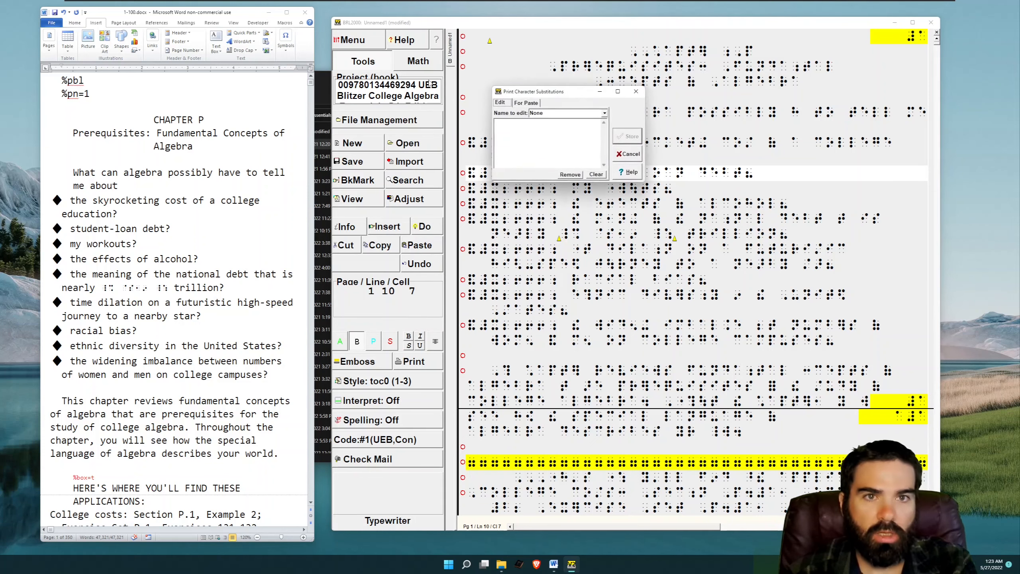
click(526, 104)
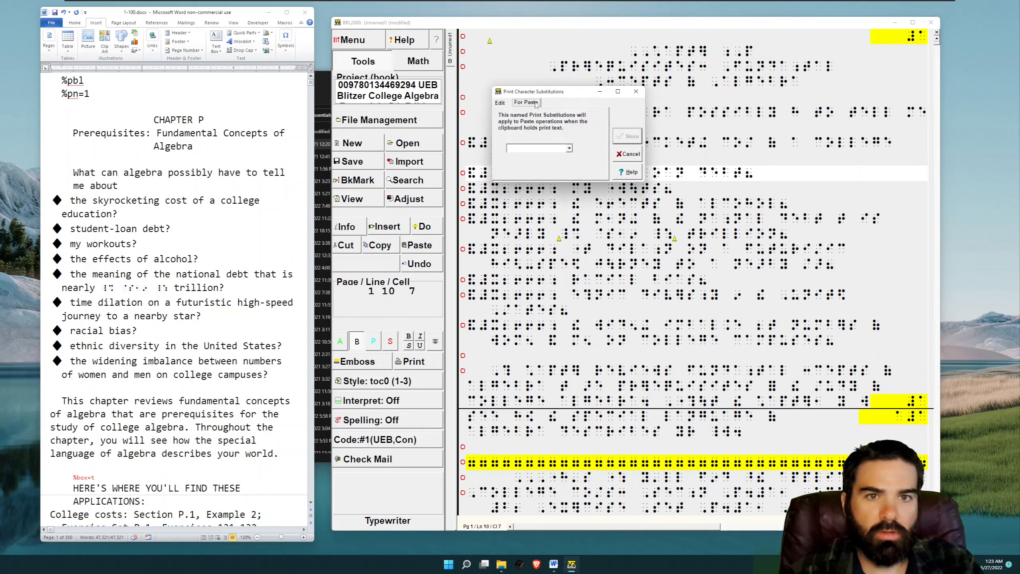
click(570, 149)
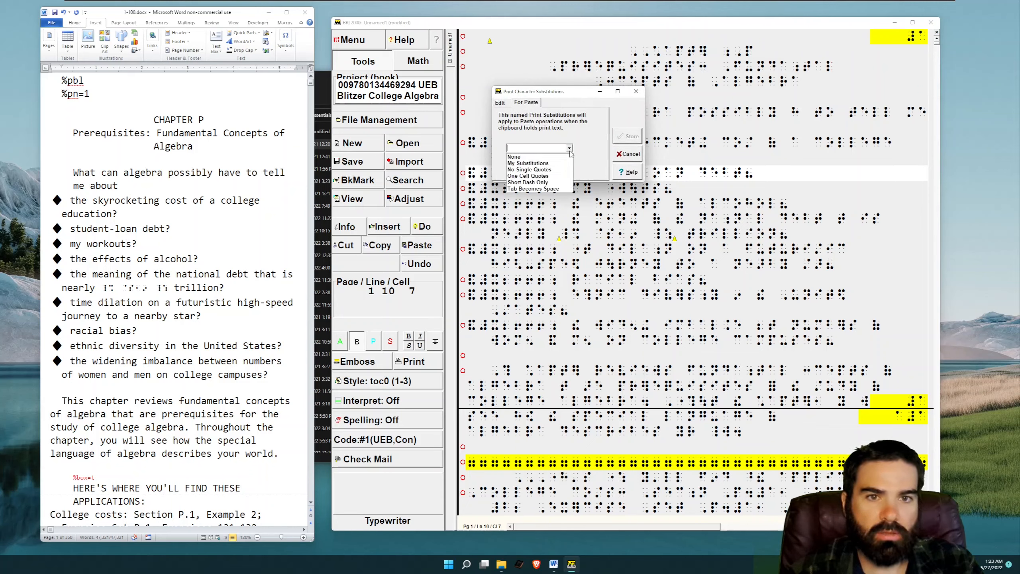
click(521, 164)
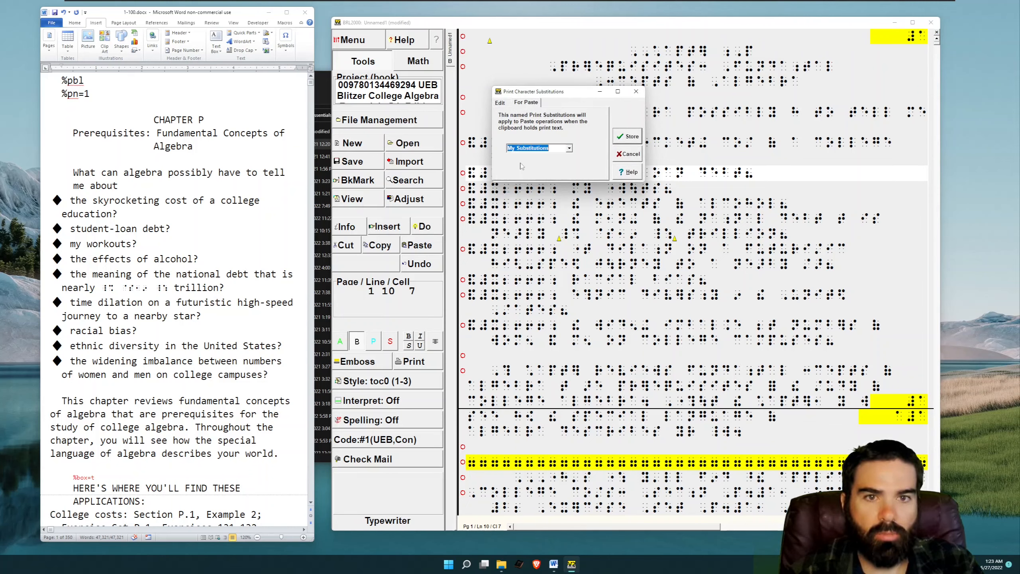
click(630, 139)
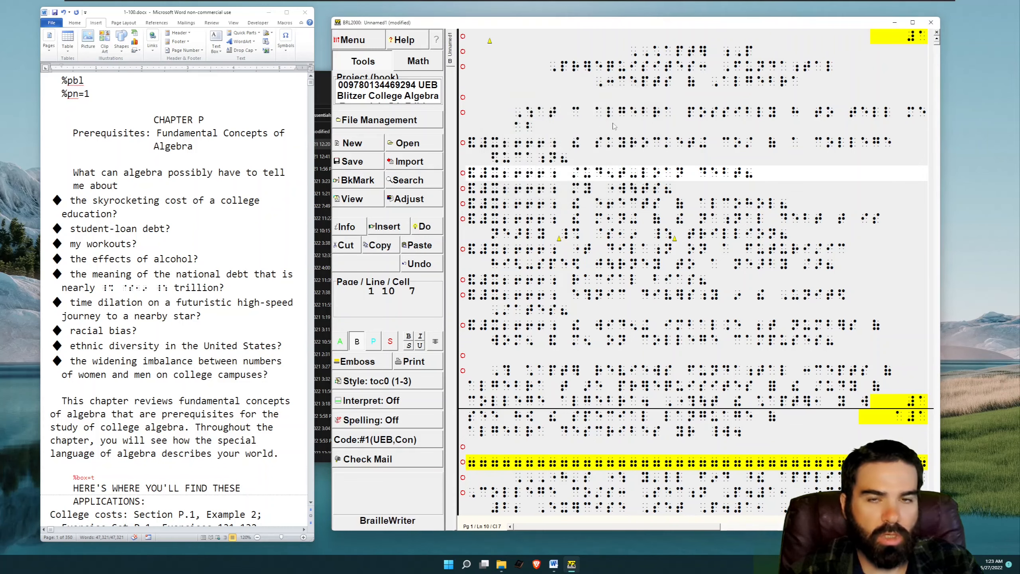
key(alt)
key(Escape)
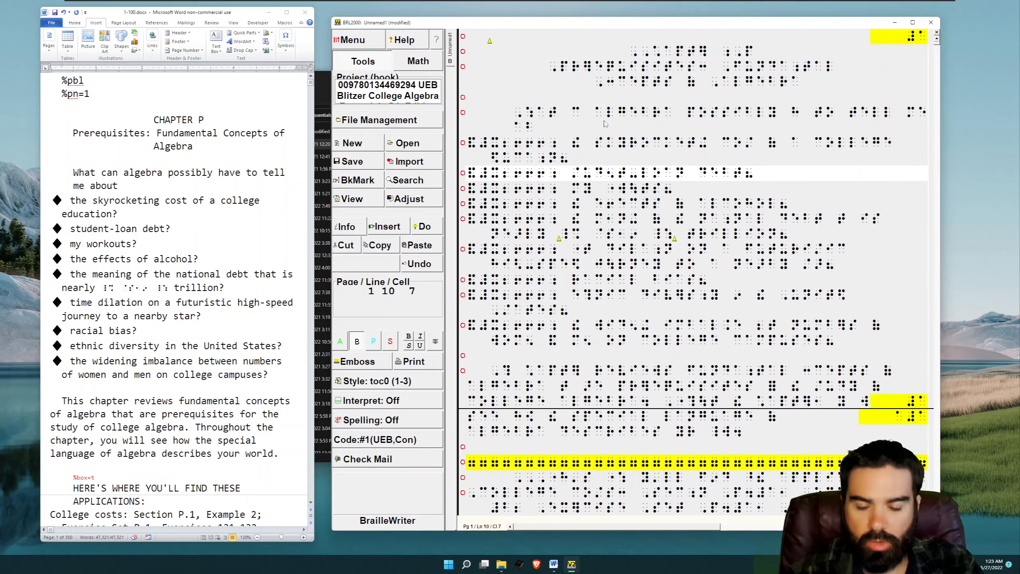
Clear all pasted text from the braille document and return to its beginning
key(ctrl+a)
key(Delete)
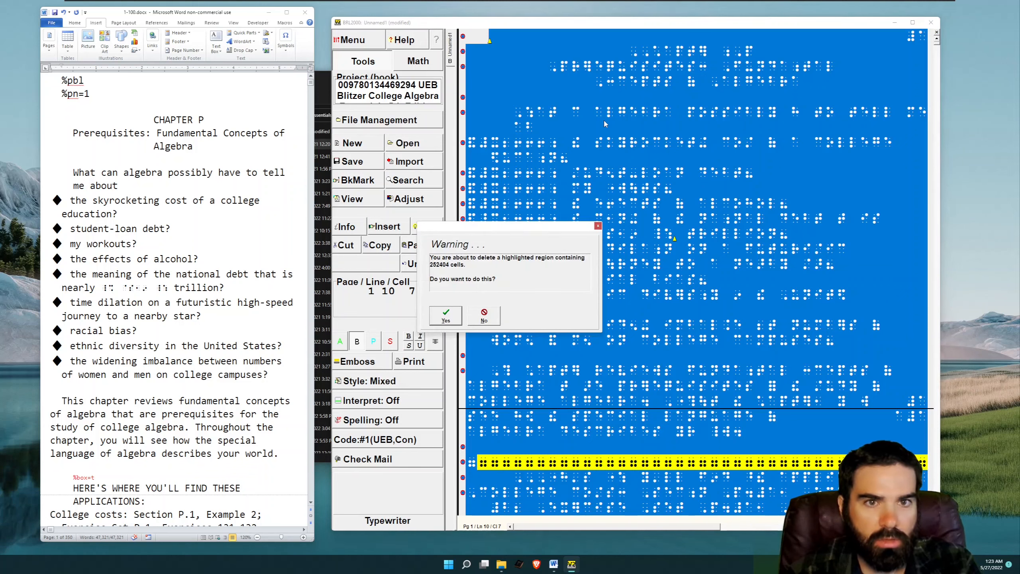
key(Return)
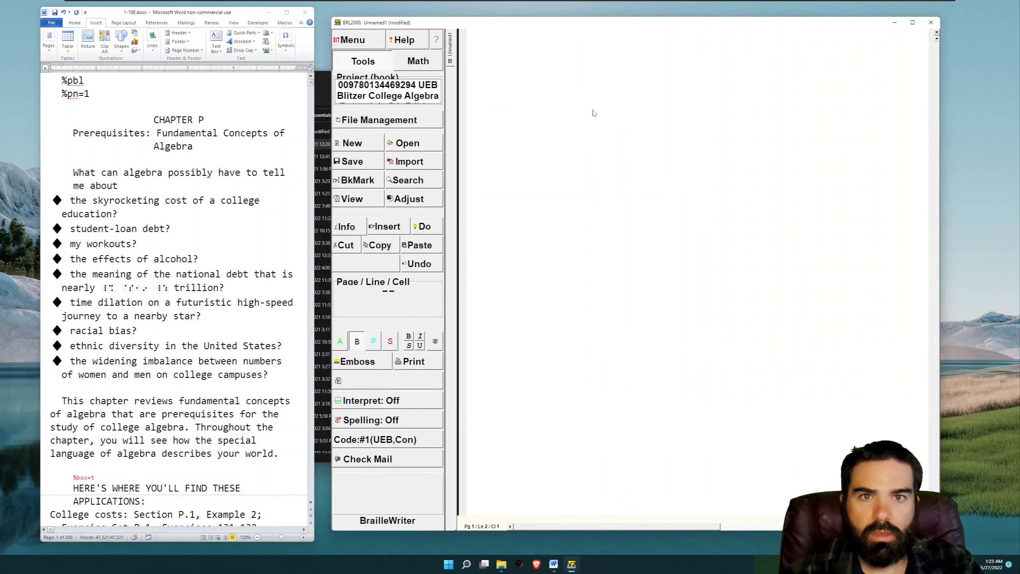
key(ctrl+Home)
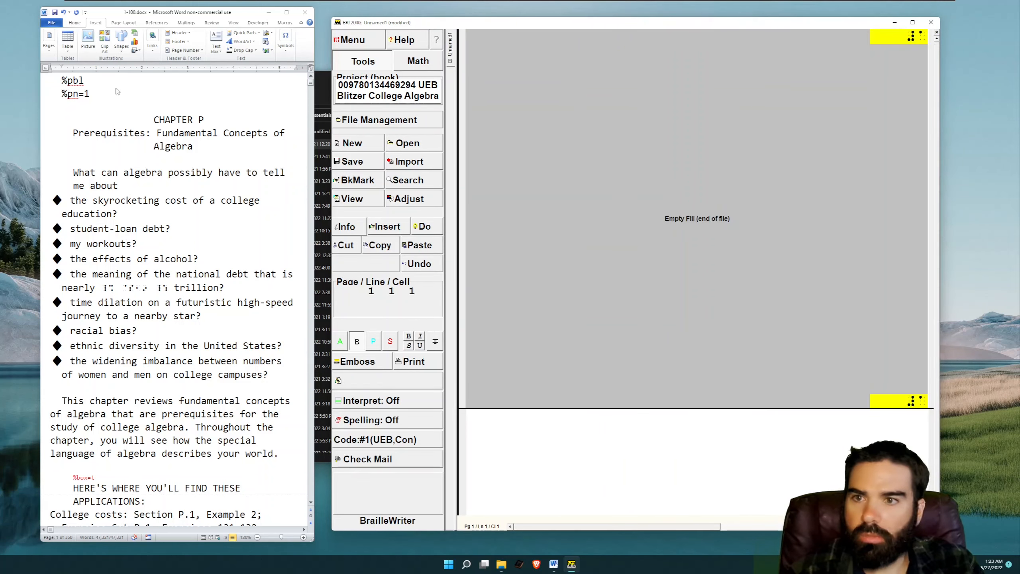
Copy the entire Word document again and paste it into the empty braille document
click(161, 152)
key(ctrl+a)
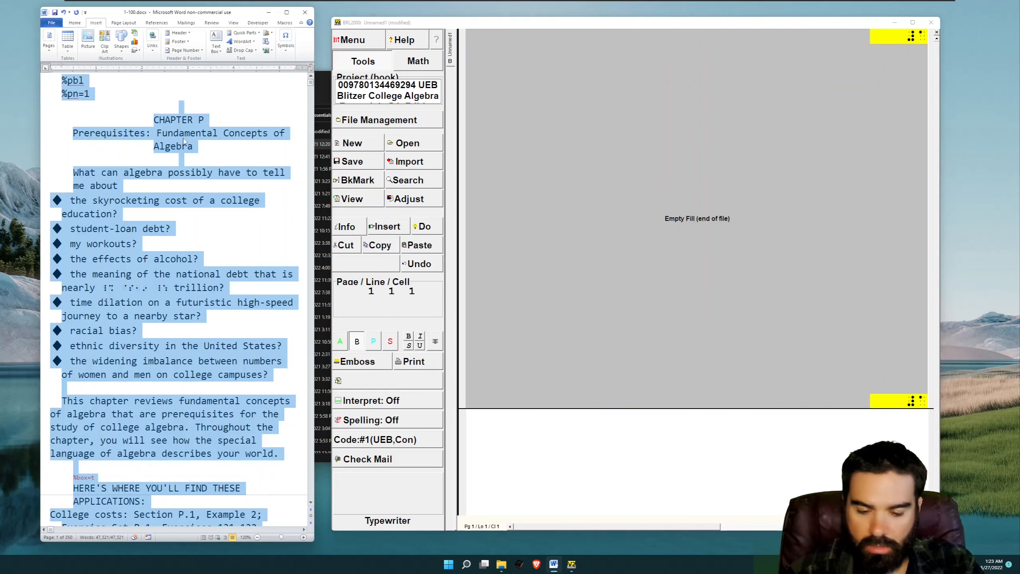
click(474, 63)
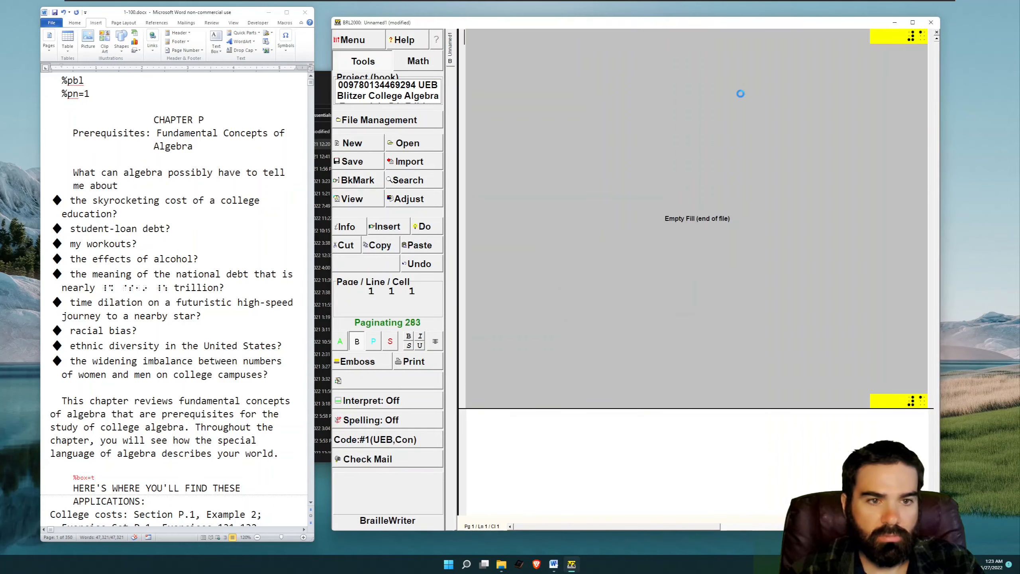
Examine the bullets in the list on the first braille page, in both braille and print view
key(Up)
key(Up)
key(Up)
key(Up)
key(Up)
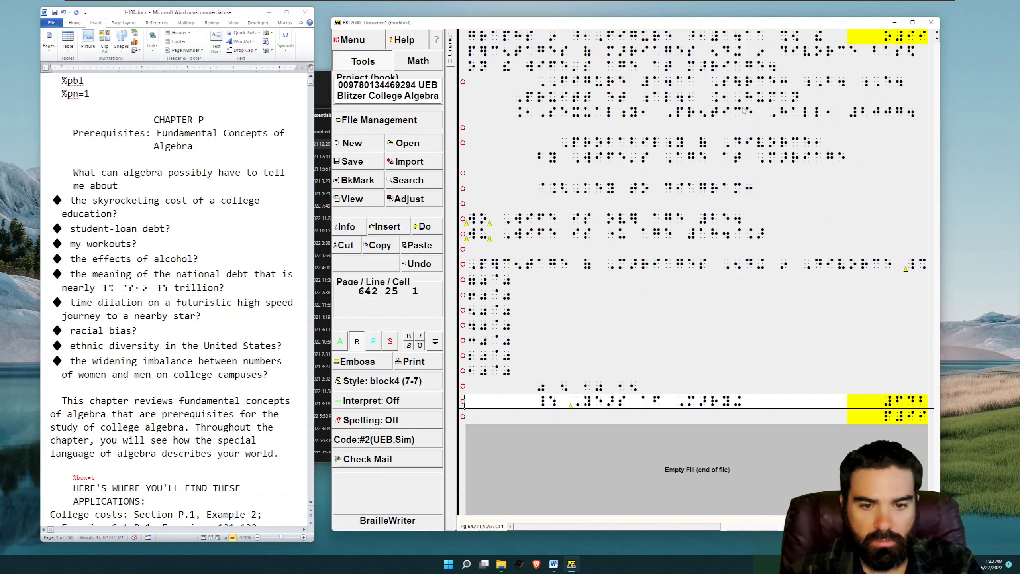
key(ctrl+Home)
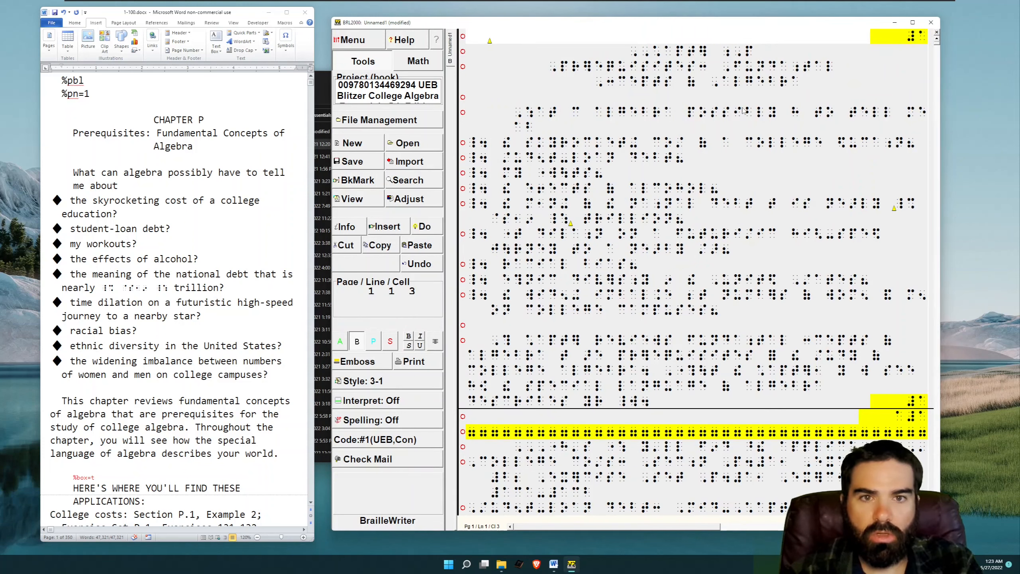
key(Down)
key(Down)
key(Down)
key(Down)
key(Down)
key(Down)
key(Down)
key(Down)
key(Down)
key(Up)
key(Up)
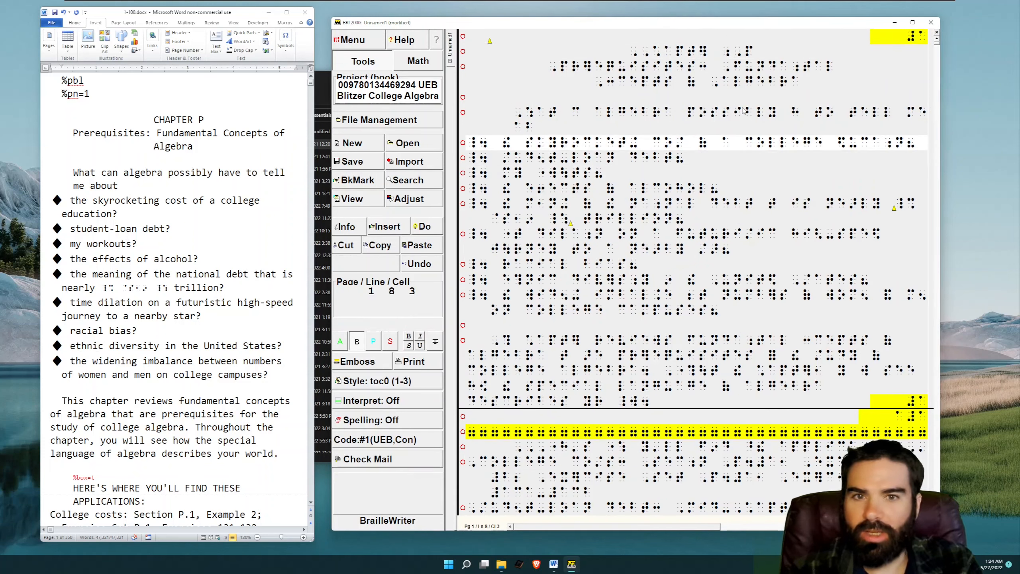
key(alt+p)
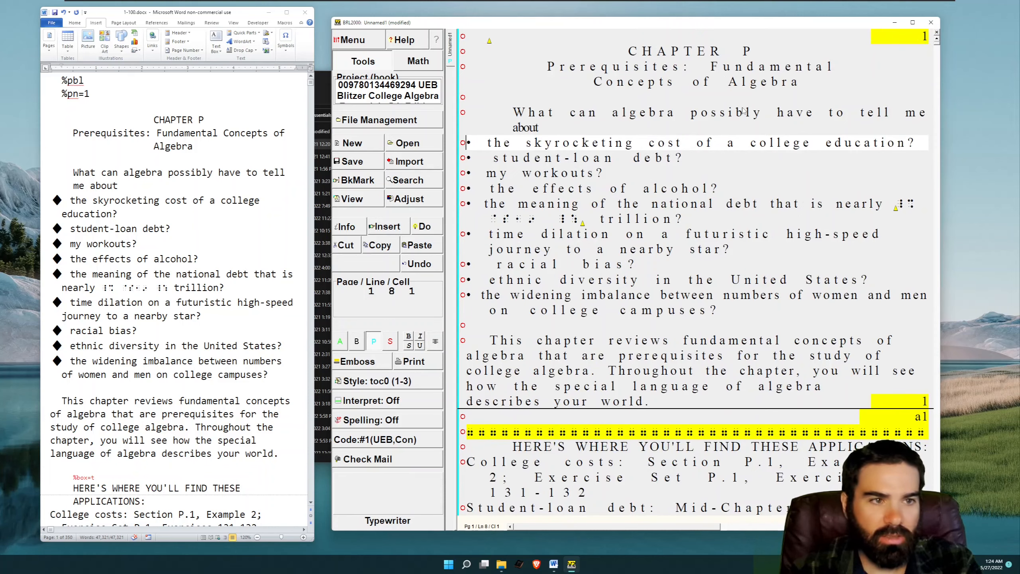
In braille view, insert a line break after "nearly" in the national debt bullet, before the braille number
key(alt+b)
key(Down)
key(Down)
key(Down)
key(Down)
key(End)
key(Left)
key(Left)
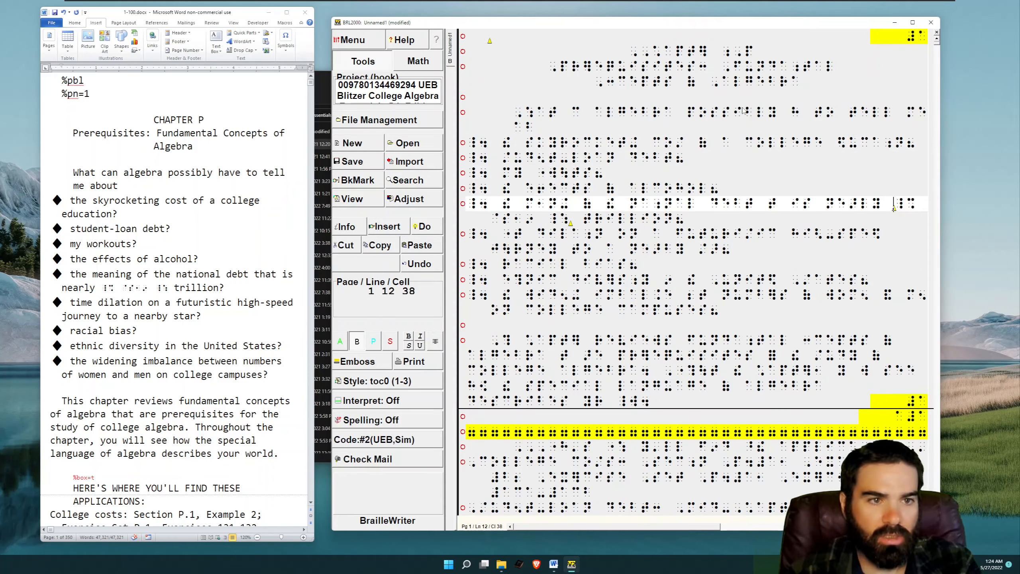
key(shift+Return)
Review the bulleted list line by line in print view and switch back to braille view
key(alt+p)
key(Up)
key(Up)
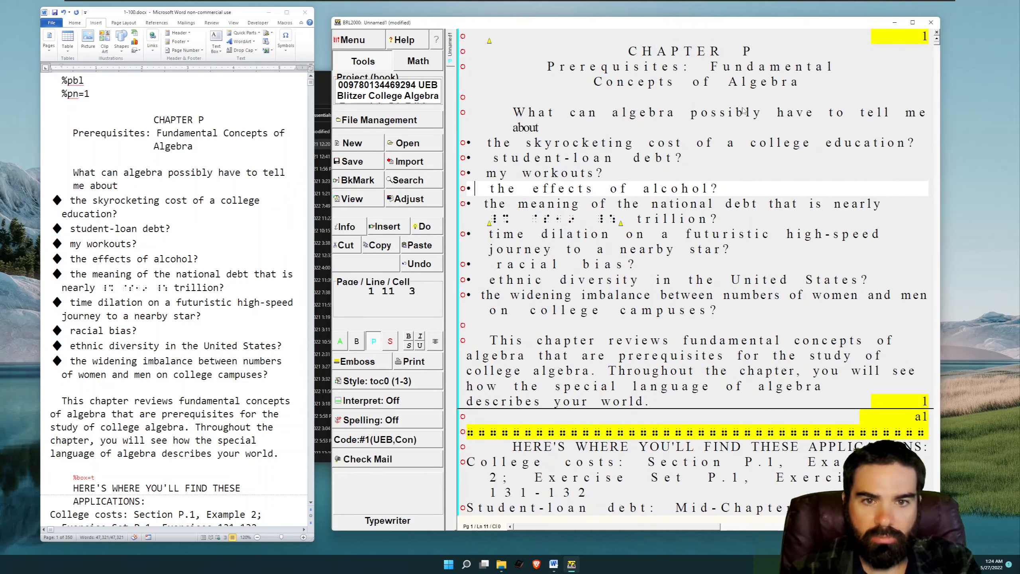
key(Home)
key(Down)
key(Down)
key(Down)
key(Down)
key(Down)
key(Down)
key(Down)
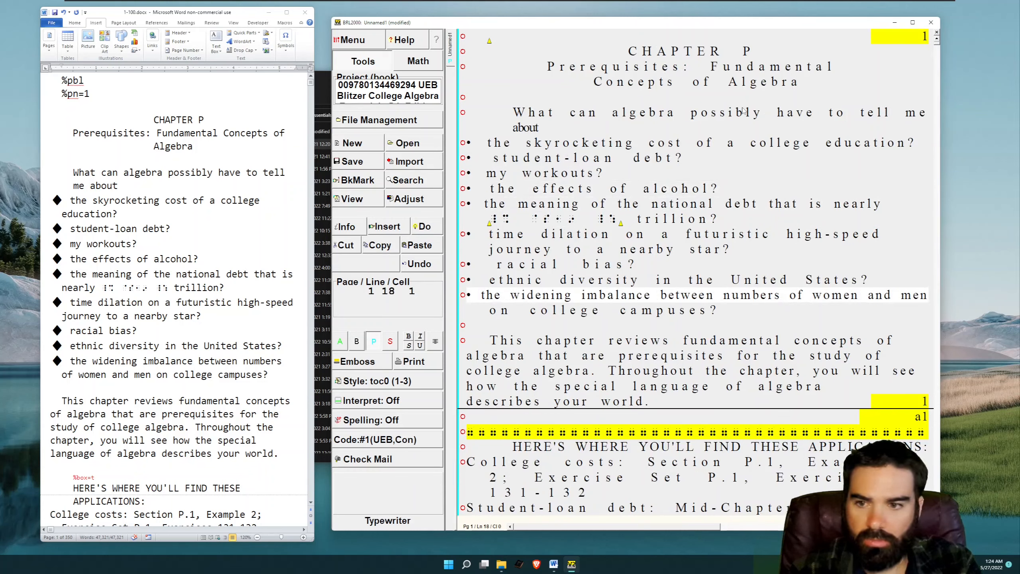
key(Down)
key(Down)
key(Down)
key(Down)
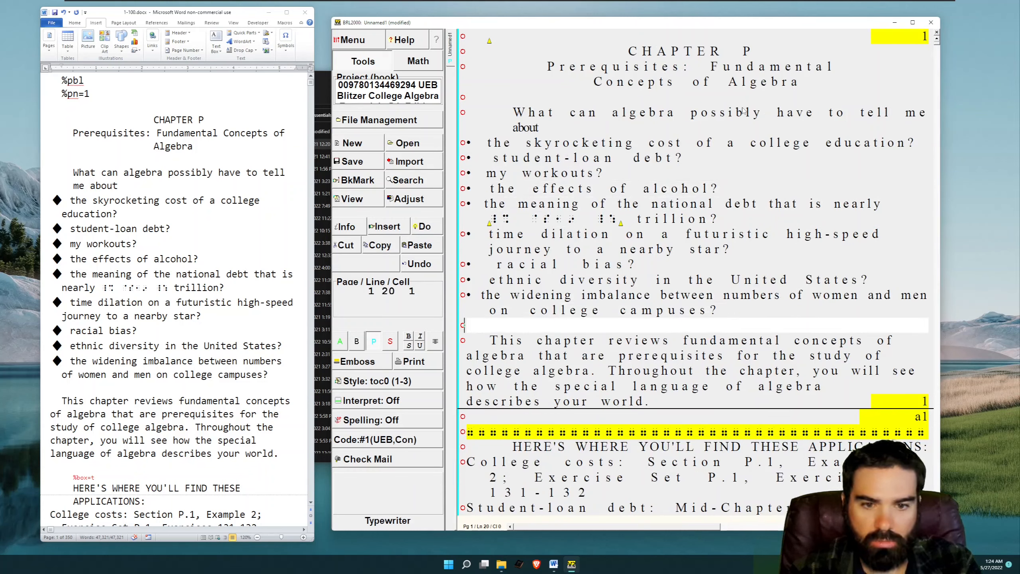
key(Up)
key(Up)
key(Up)
key(Up)
key(Up)
key(Up)
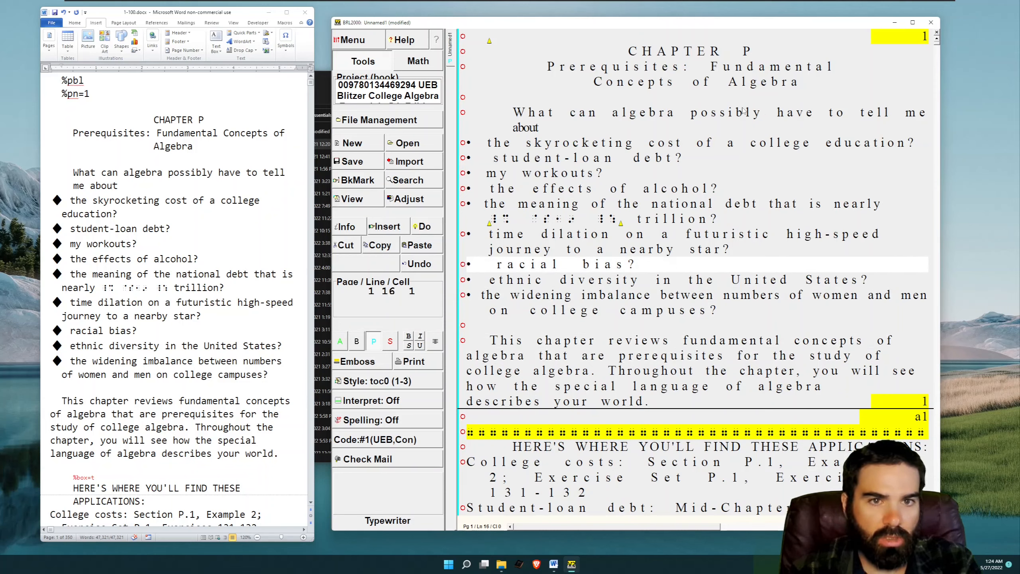
key(Up)
key(Up)
key(Up)
key(Up)
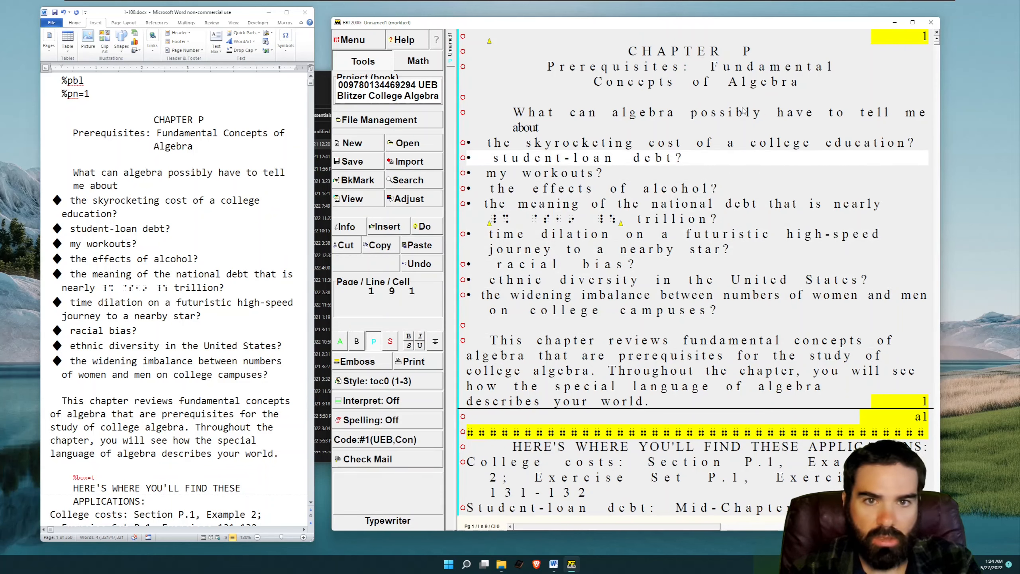
key(F4)
key(F4)
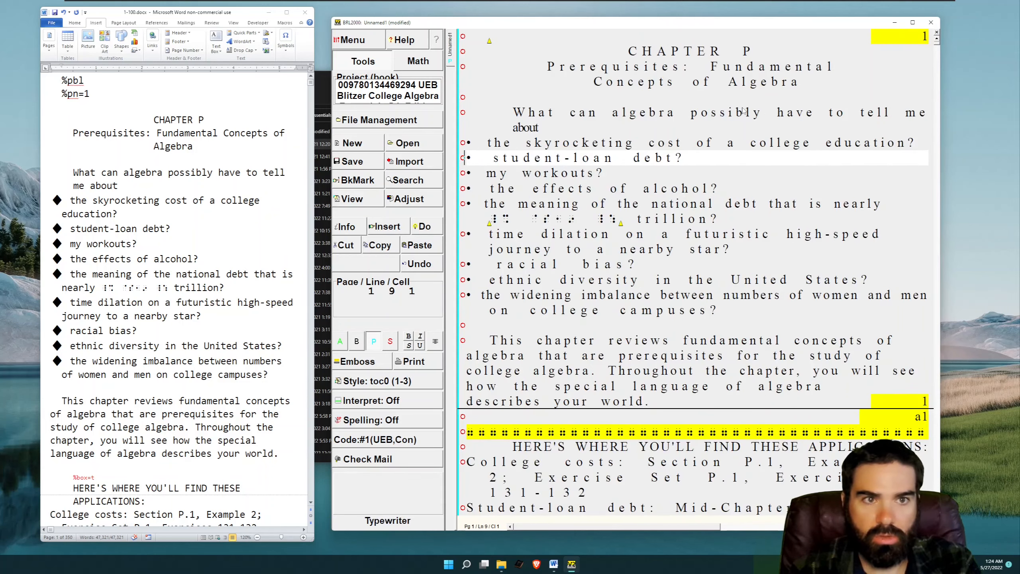
key(F4)
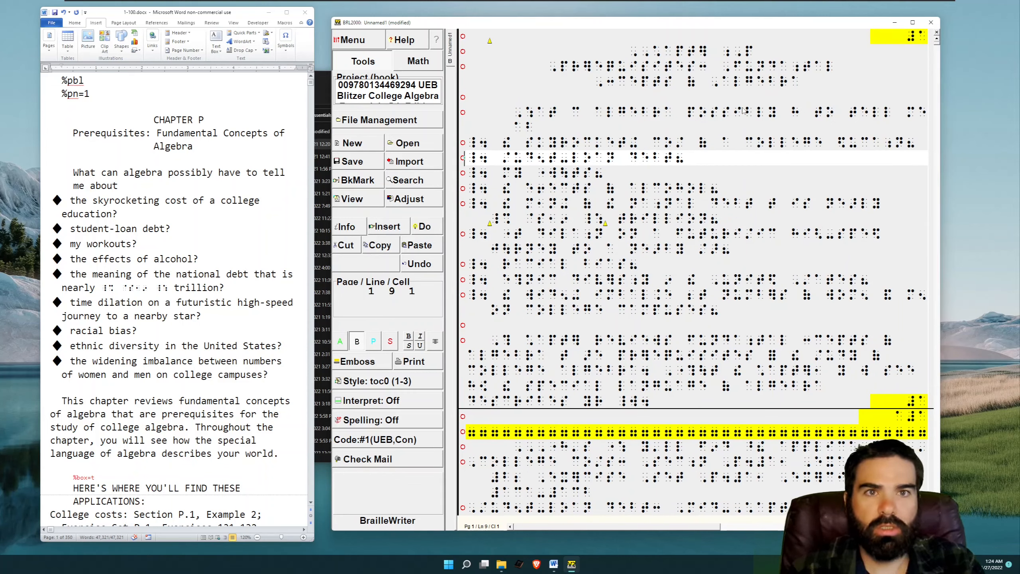